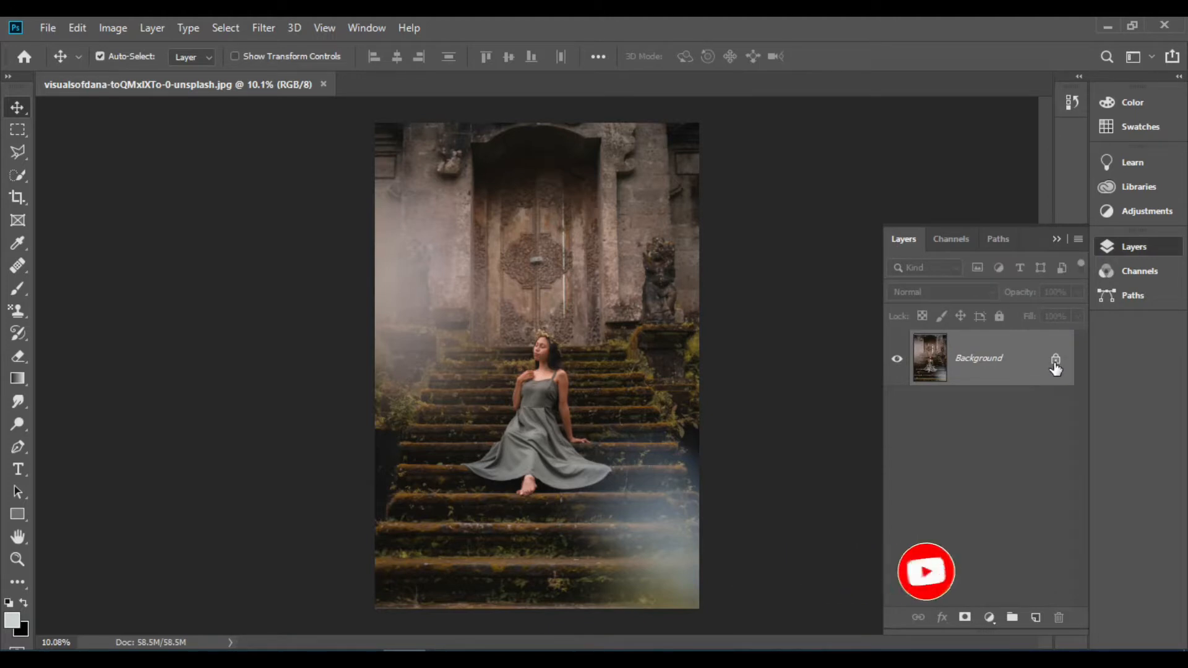
Step: Unlock the background photo layer, make duplicates of it and hide the two upper copies
{"action": "left_click", "coordinate": [1056, 359]}
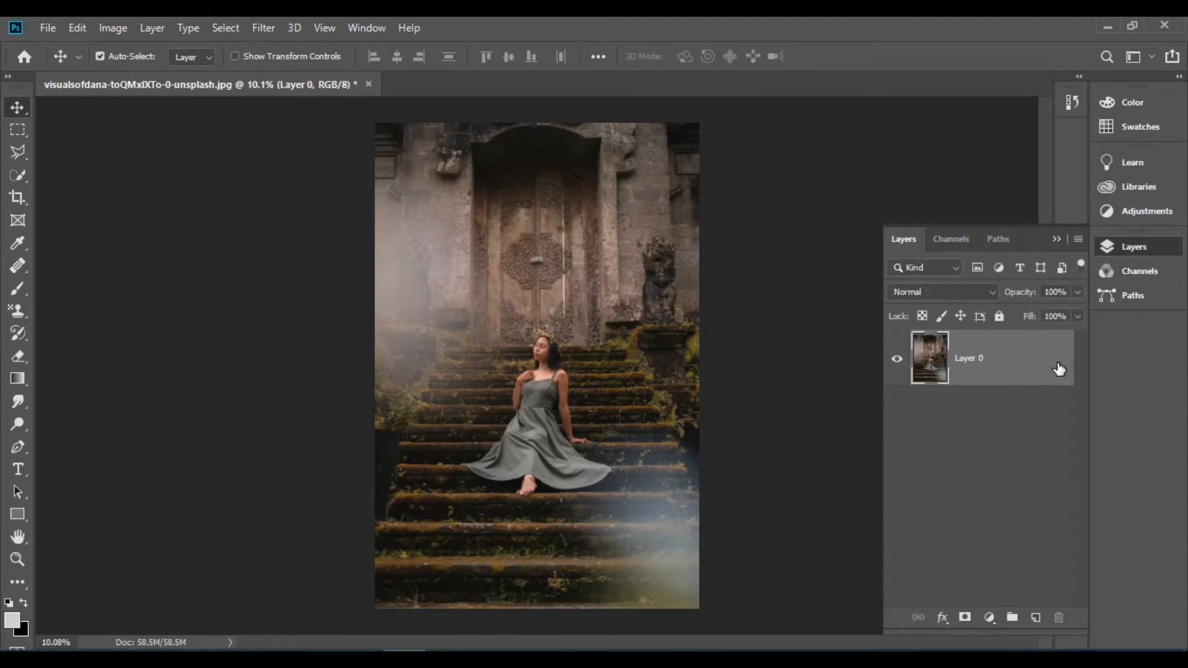
{"action": "key", "text": "ctrl+j"}
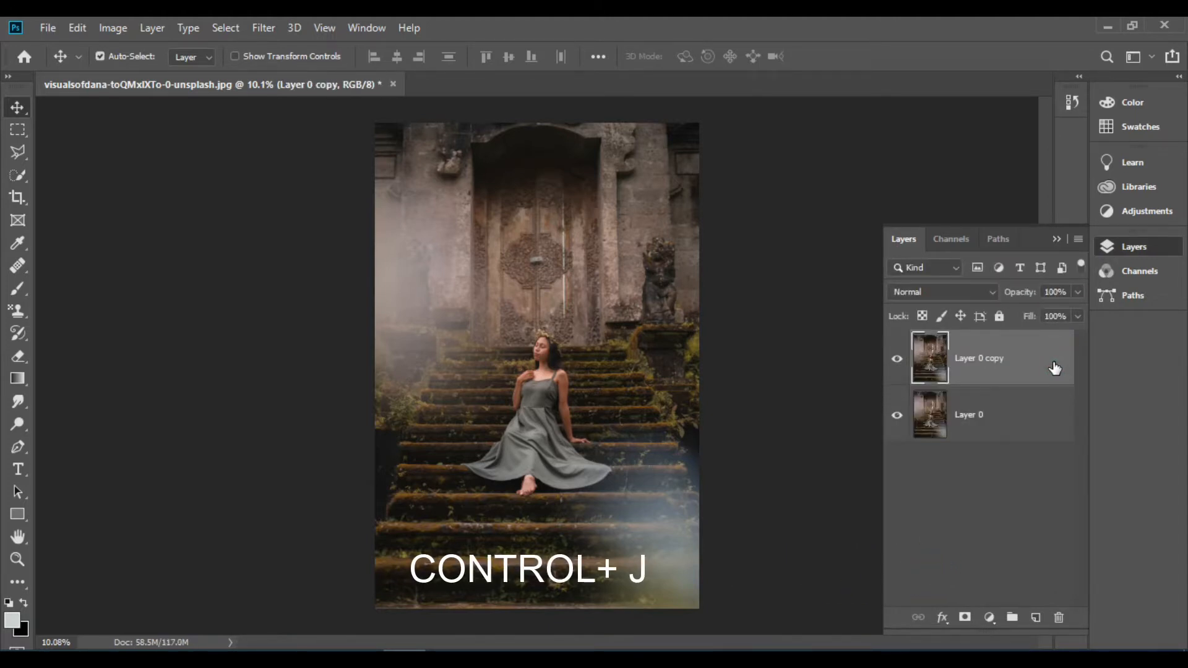
{"action": "key", "text": "ctrl+j"}
{"action": "left_click", "coordinate": [897, 359]}
{"action": "left_click", "coordinate": [896, 415]}
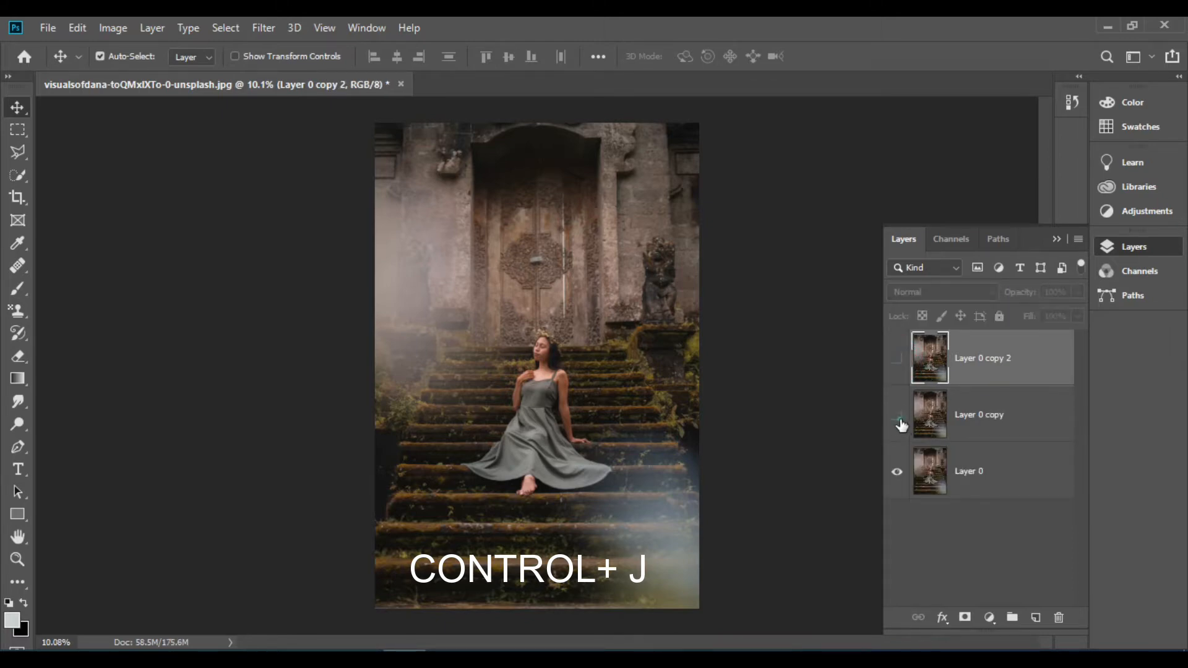
Step: Desaturate the bottom photo layer and apply a Gaussian Blur with a 9.8 pixel radius to it
{"action": "left_click", "coordinate": [973, 495]}
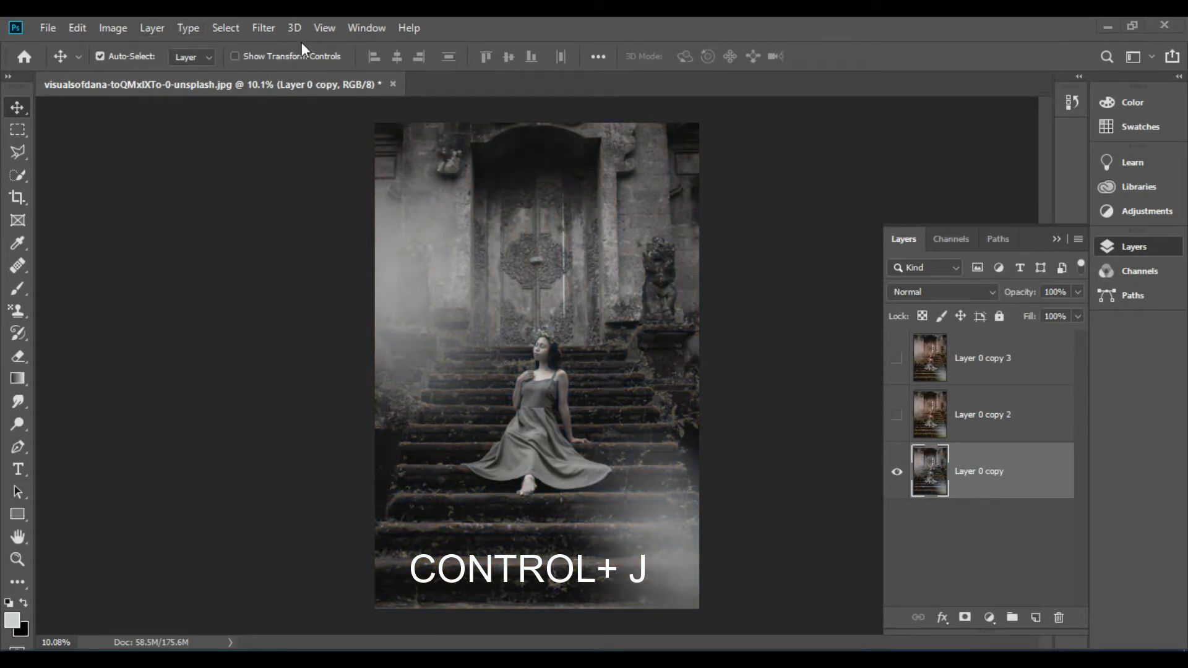
{"action": "left_click", "coordinate": [264, 36]}
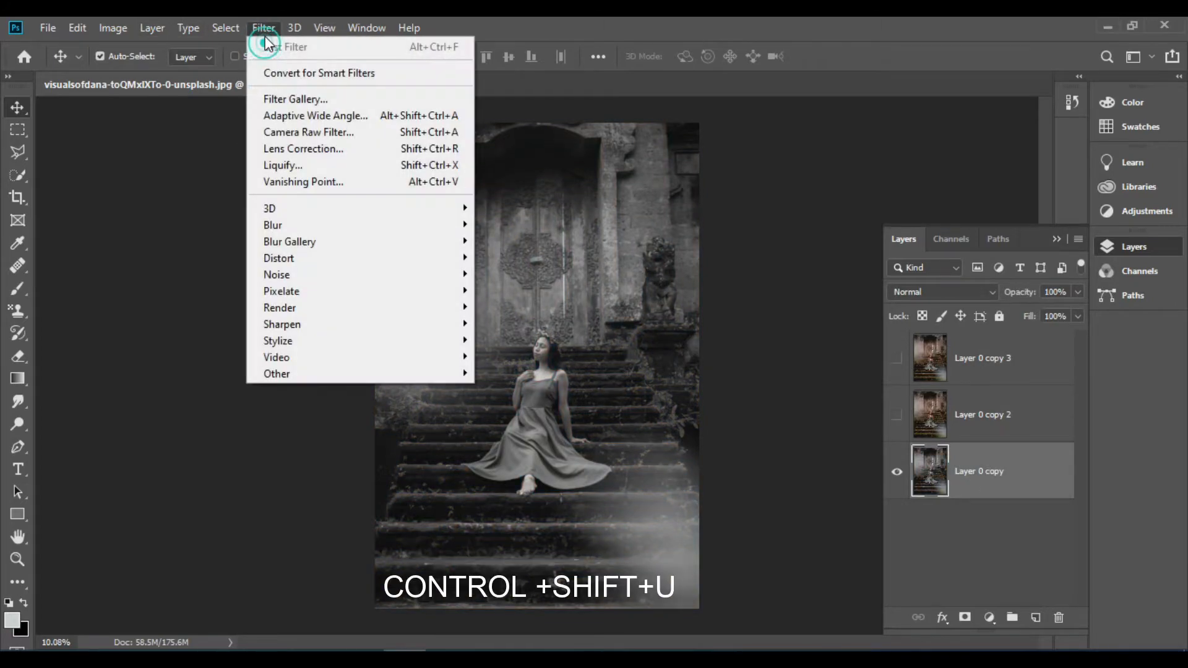
{"action": "mouse_move", "coordinate": [328, 225]}
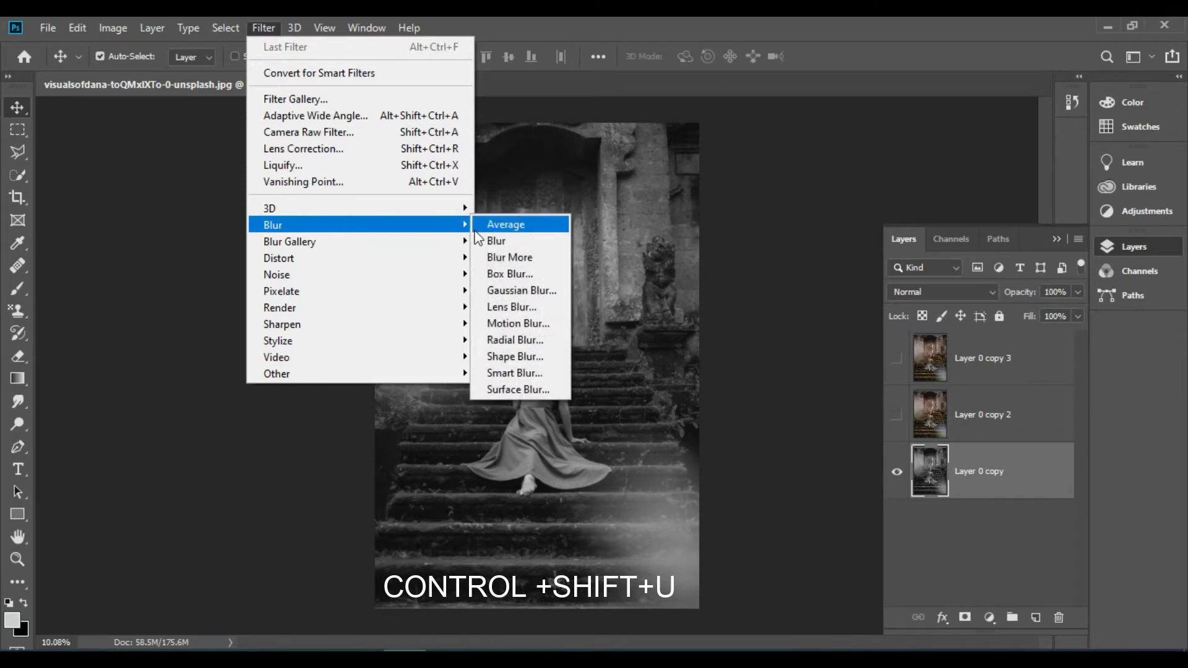
{"action": "left_click", "coordinate": [502, 288]}
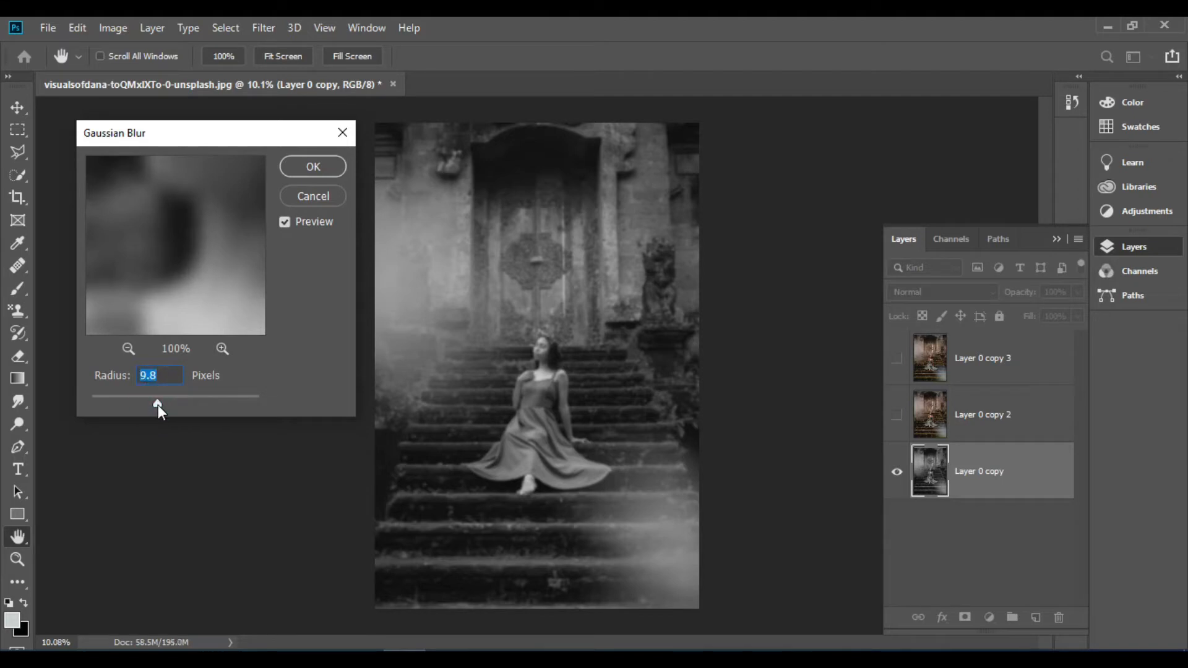
{"action": "left_click_drag", "start_coordinate": [162, 405], "coordinate": [157, 401]}
{"action": "left_click", "coordinate": [313, 173]}
{"action": "key", "text": "v"}
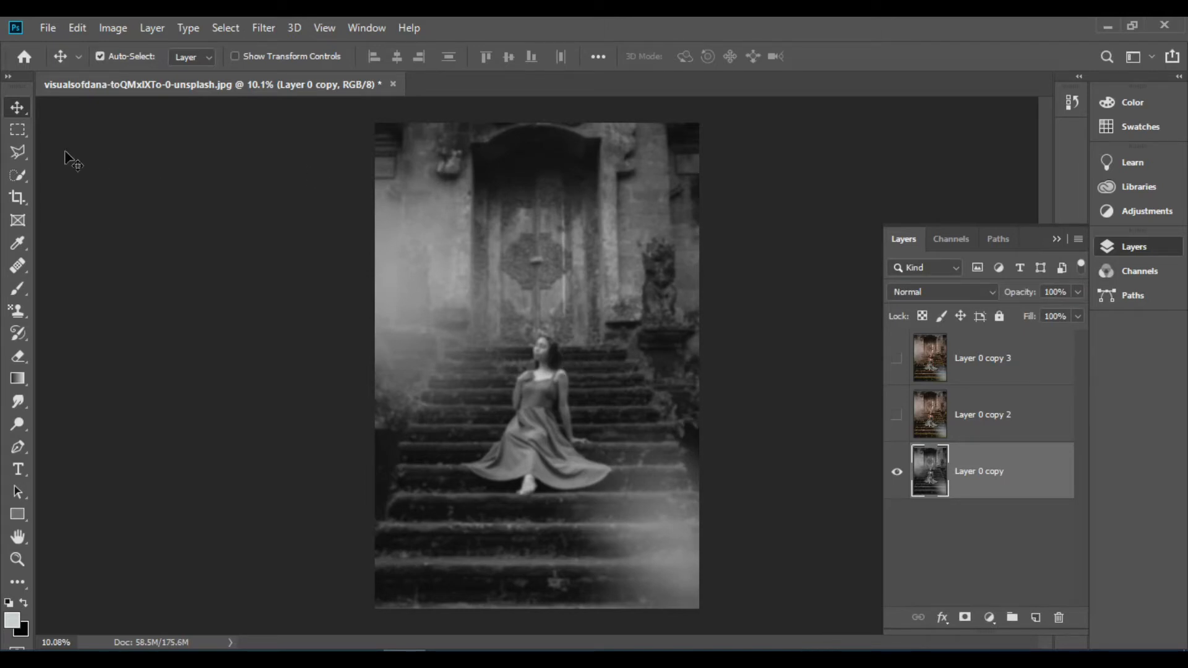
Step: Select the right half of the photo with the Polygonal Lasso, splitting it vertically through the seated woman
{"action": "left_click", "coordinate": [18, 152]}
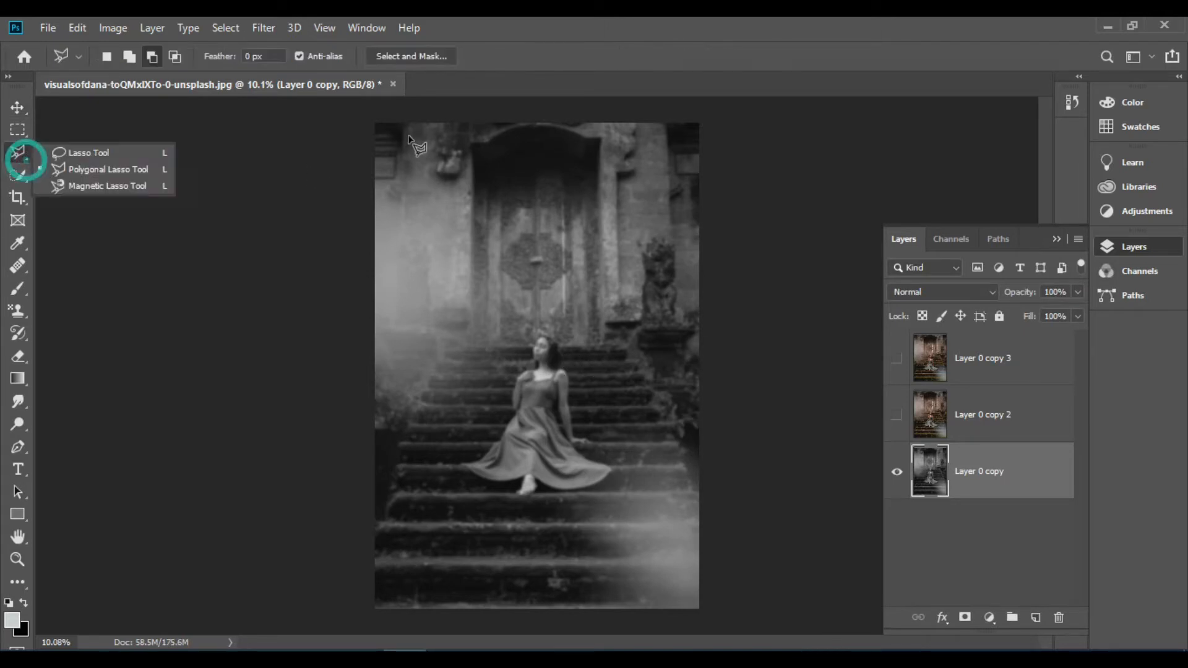
{"action": "left_click", "coordinate": [529, 122]}
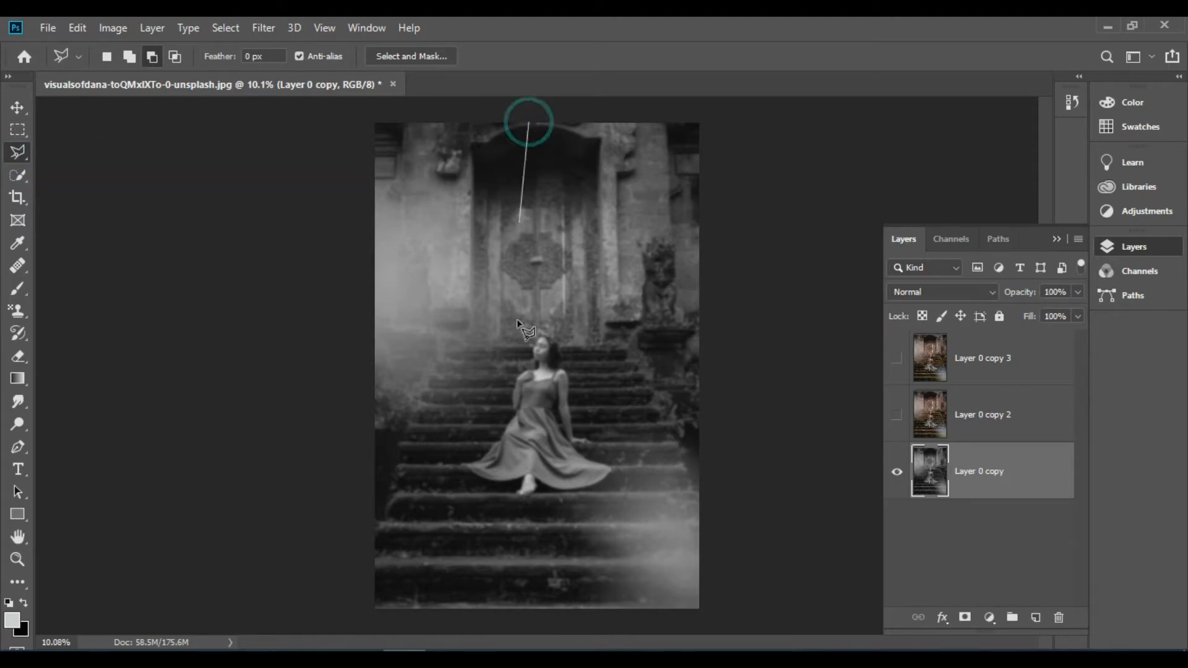
{"action": "left_click", "coordinate": [527, 608]}
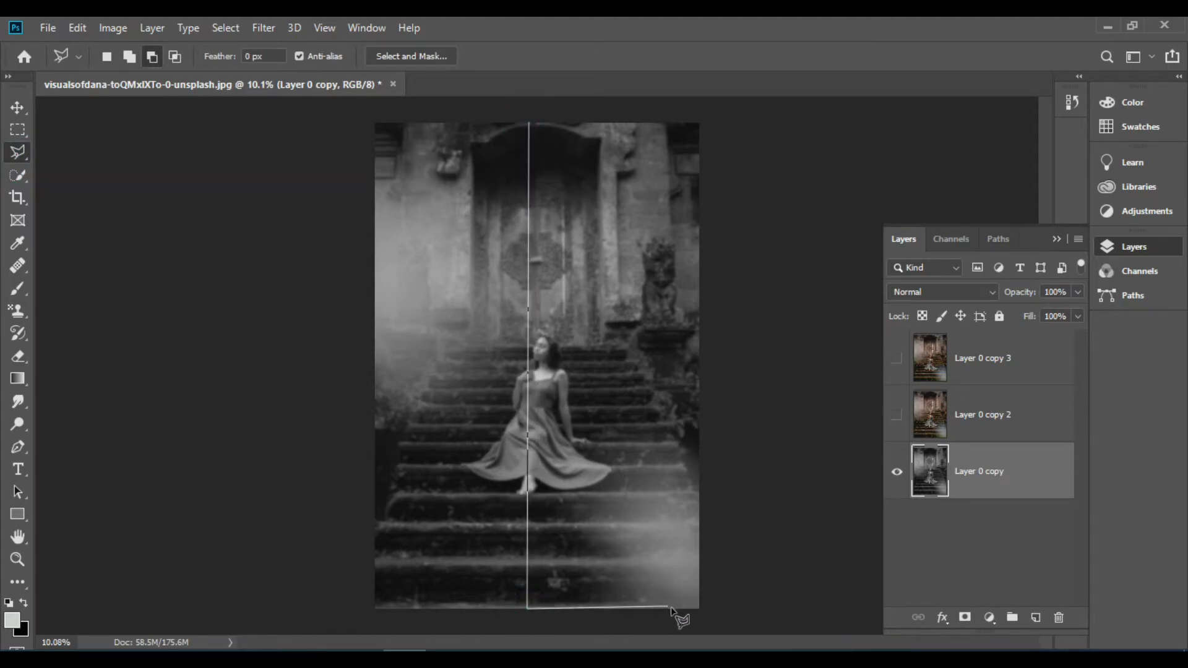
{"action": "left_click", "coordinate": [700, 610]}
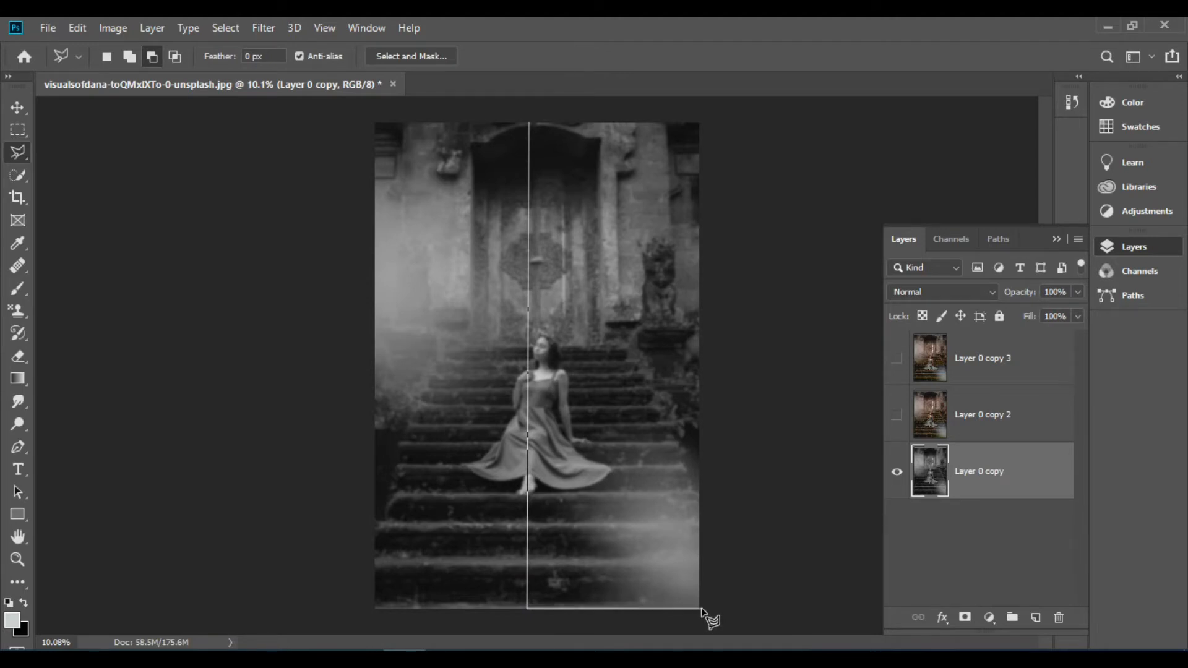
{"action": "left_click", "coordinate": [700, 121]}
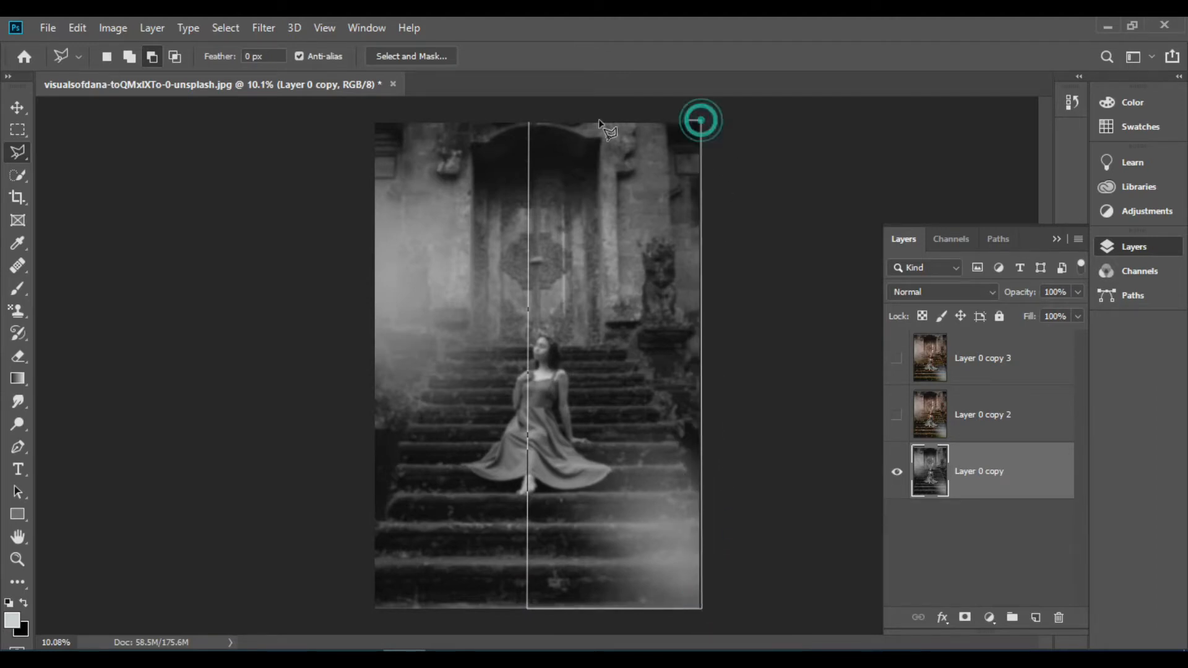
{"action": "left_click", "coordinate": [529, 124]}
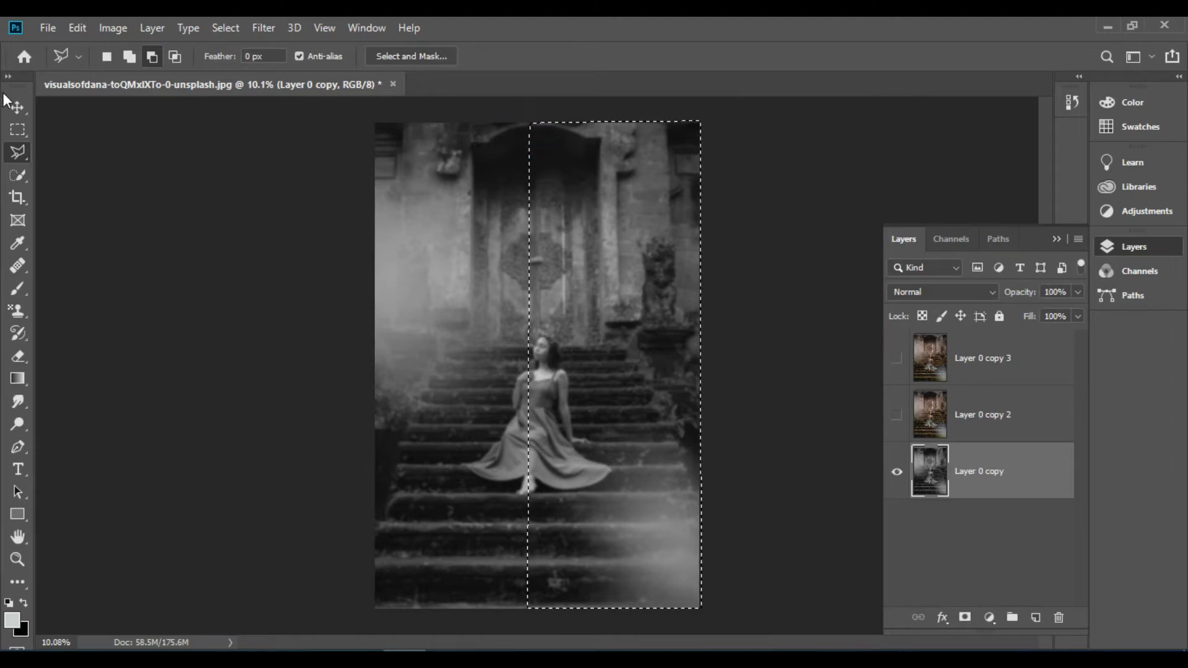
Step: Show Layer 0 copy 2, mask the blurred black-and-white layer with the selection and move it above that colour copy
{"action": "left_click", "coordinate": [15, 108]}
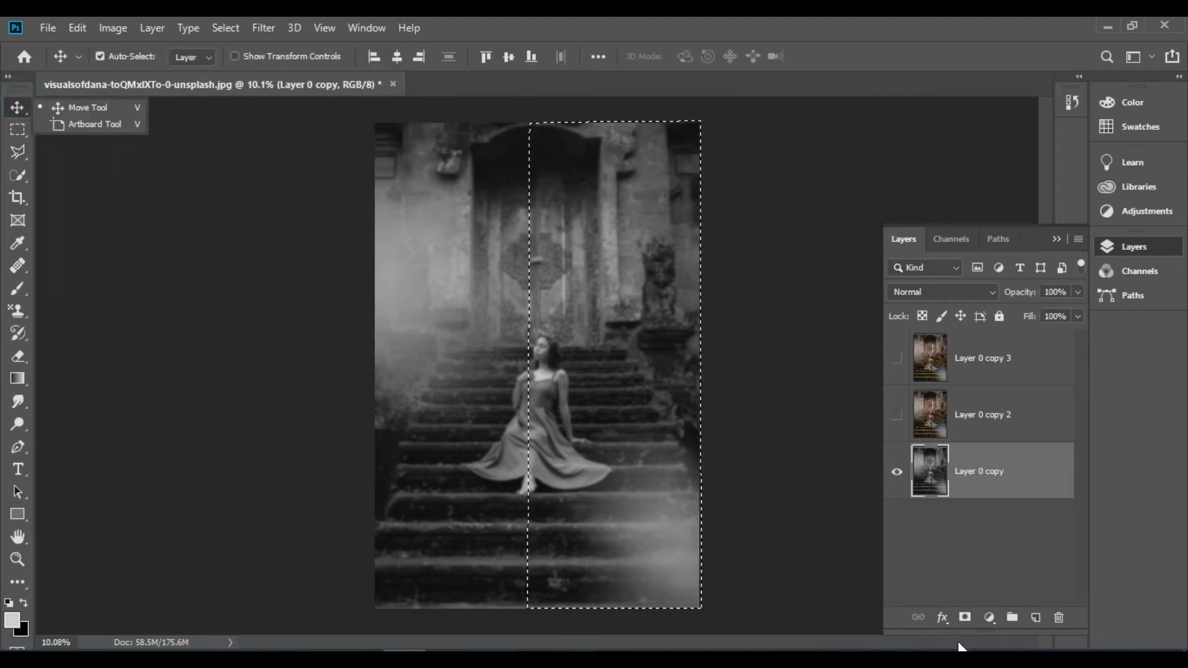
{"action": "left_click", "coordinate": [896, 415]}
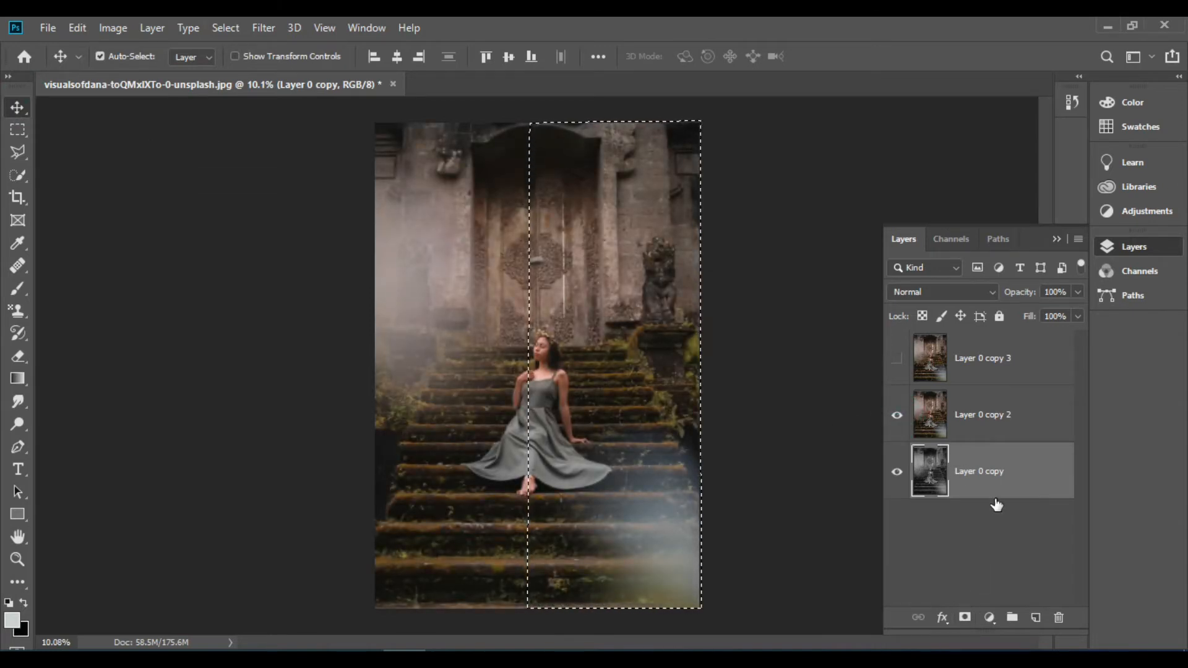
{"action": "left_click", "coordinate": [965, 617]}
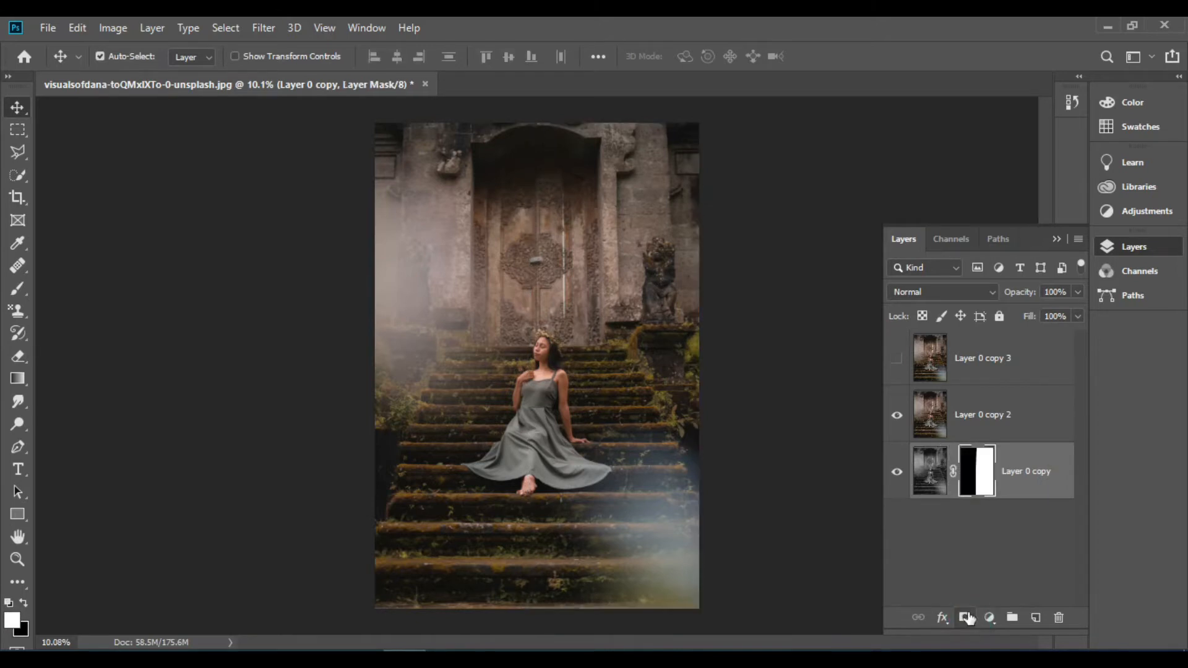
{"action": "left_click_drag", "start_coordinate": [1057, 478], "coordinate": [1042, 416]}
{"action": "left_click_drag", "start_coordinate": [1028, 474], "coordinate": [1024, 418]}
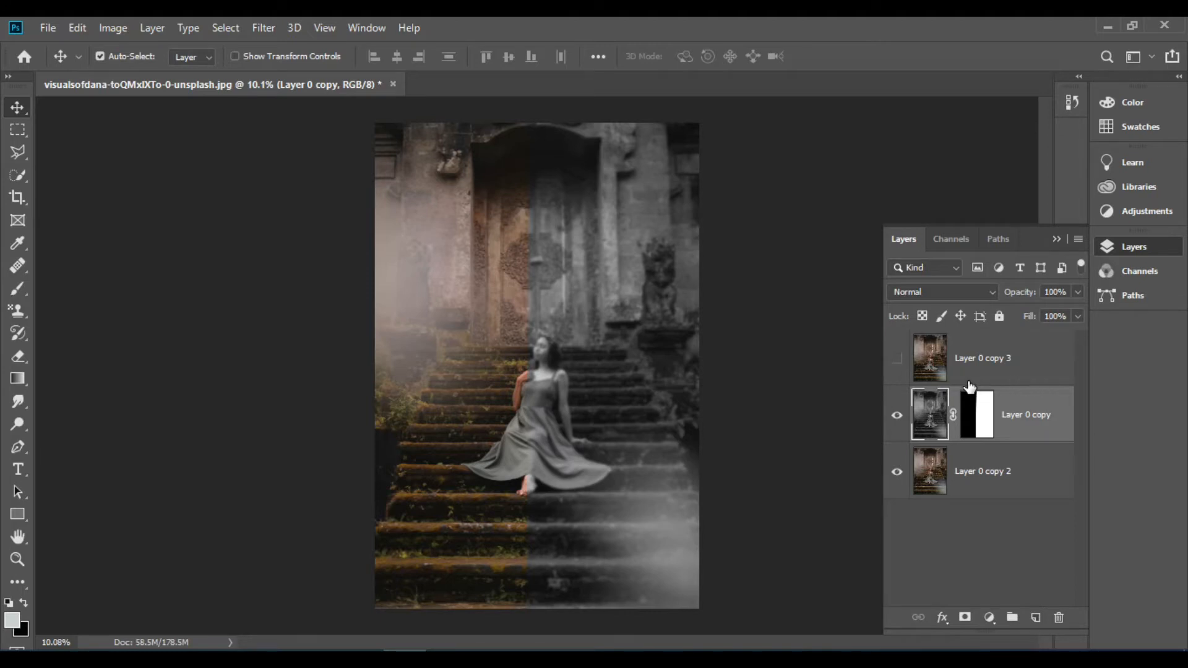
Step: Show Layer 0 copy 3, scale it to 67.15% and centre it on the canvas
{"action": "left_click", "coordinate": [898, 359]}
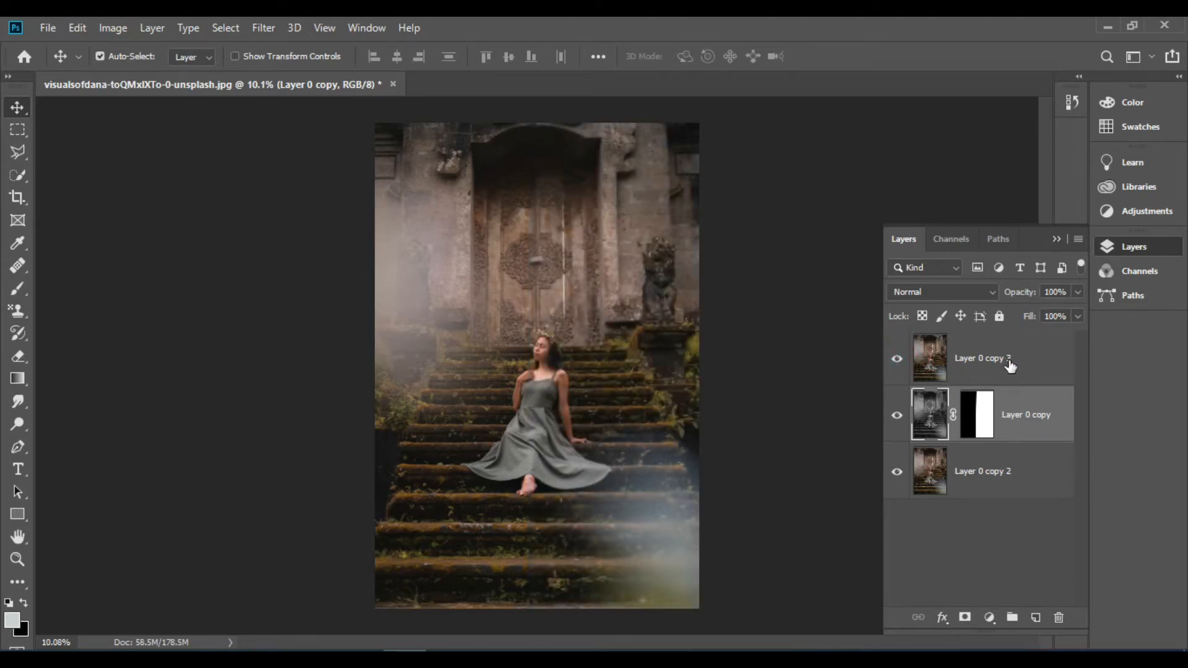
{"action": "left_click", "coordinate": [1009, 362]}
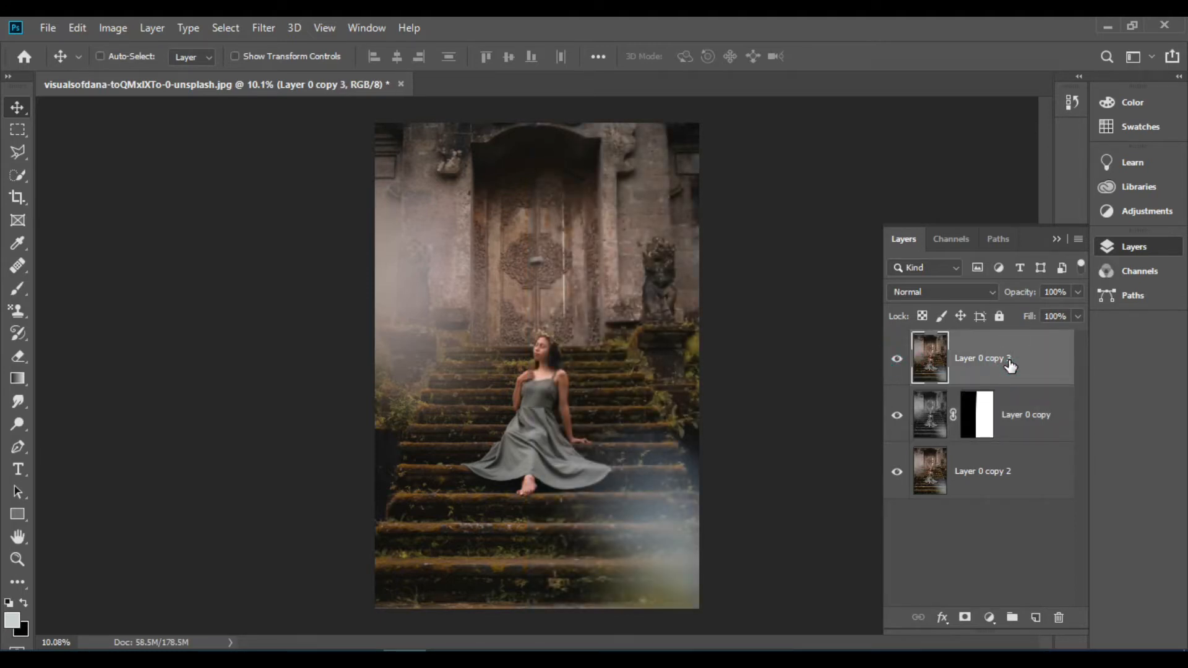
{"action": "key", "text": "ctrl+t"}
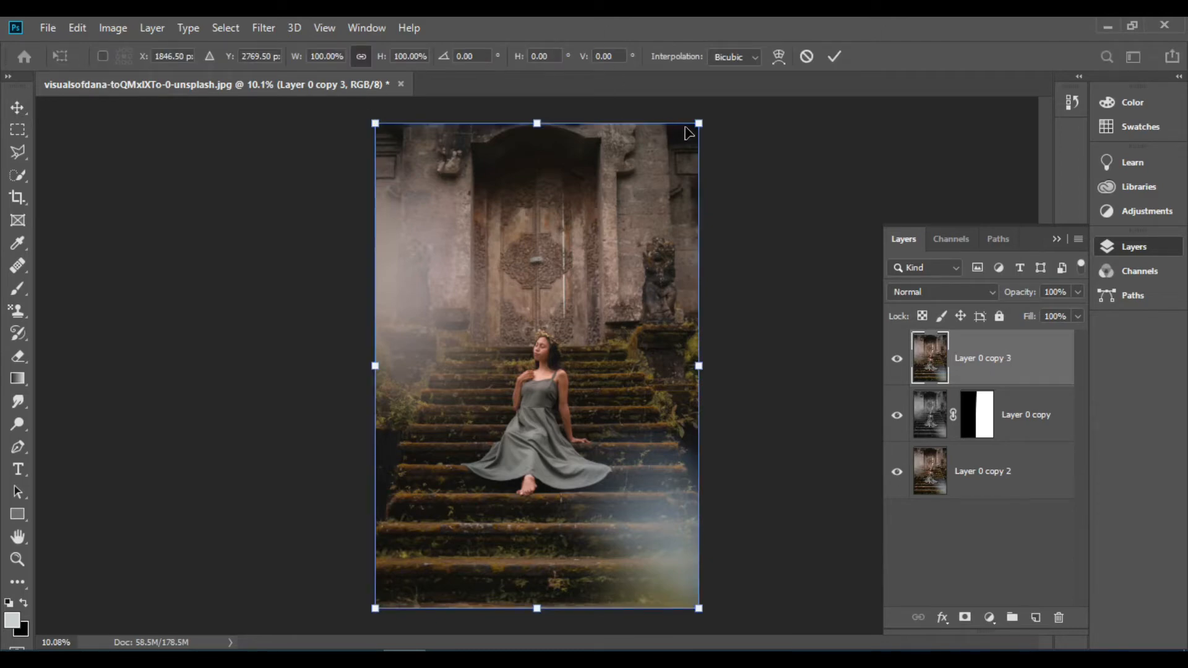
{"action": "left_click_drag", "start_coordinate": [692, 124], "coordinate": [584, 294]}
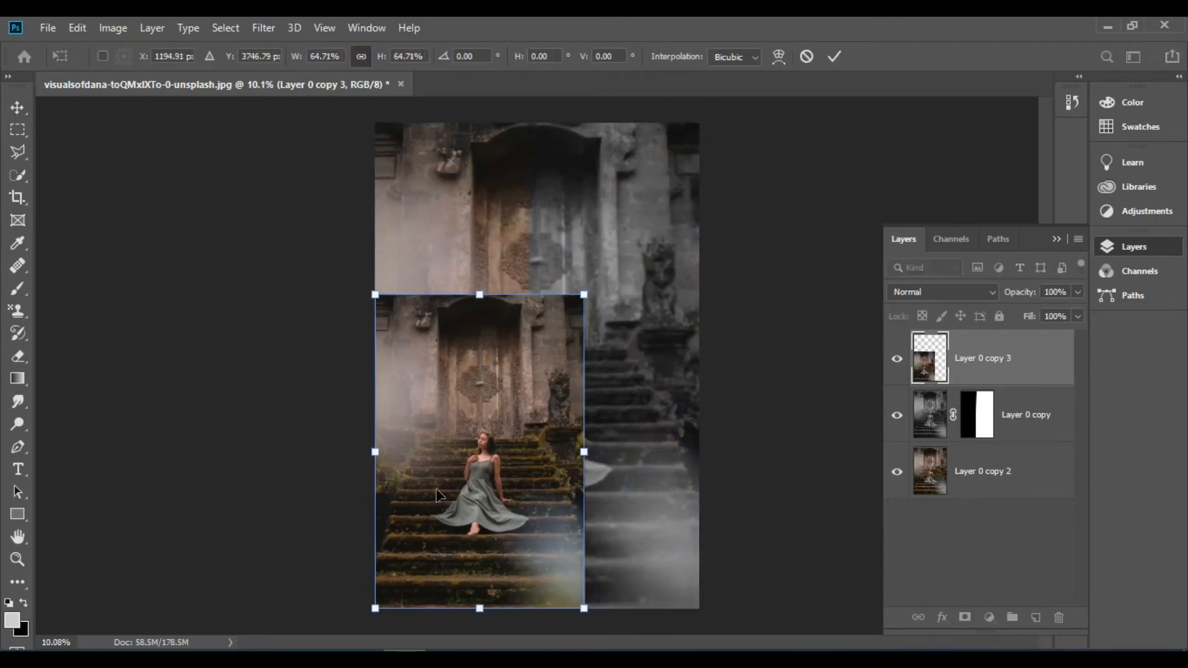
{"action": "left_click_drag", "start_coordinate": [503, 446], "coordinate": [556, 383]}
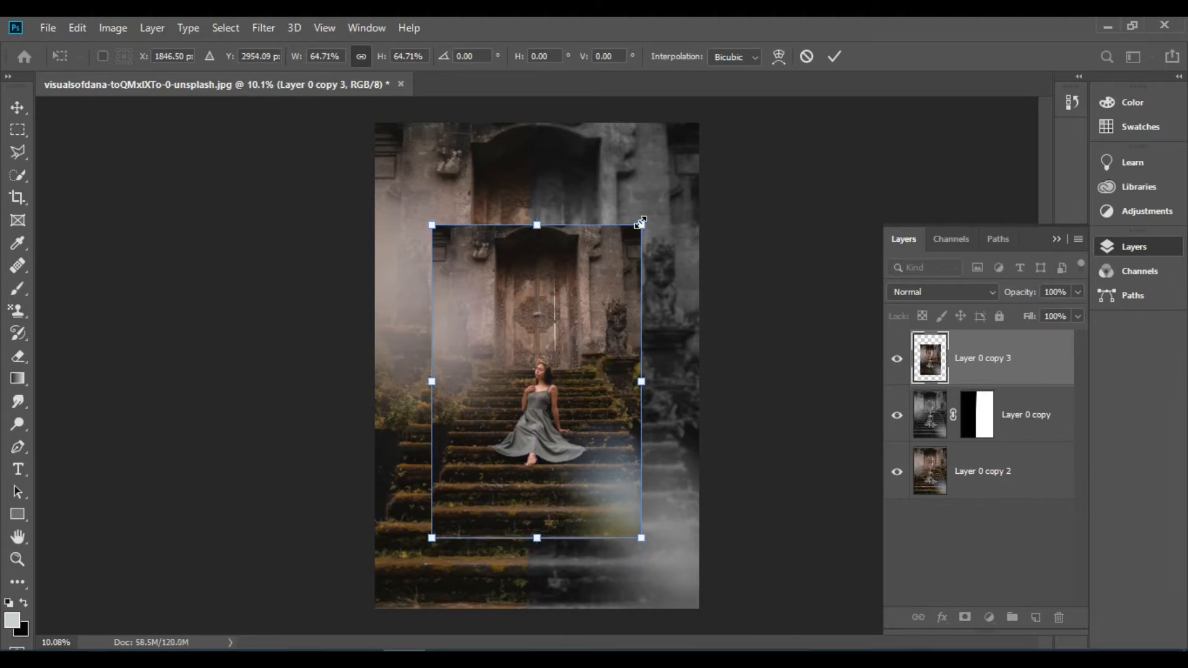
{"action": "left_click_drag", "start_coordinate": [640, 223], "coordinate": [647, 213]}
{"action": "left_click_drag", "start_coordinate": [541, 348], "coordinate": [543, 338]}
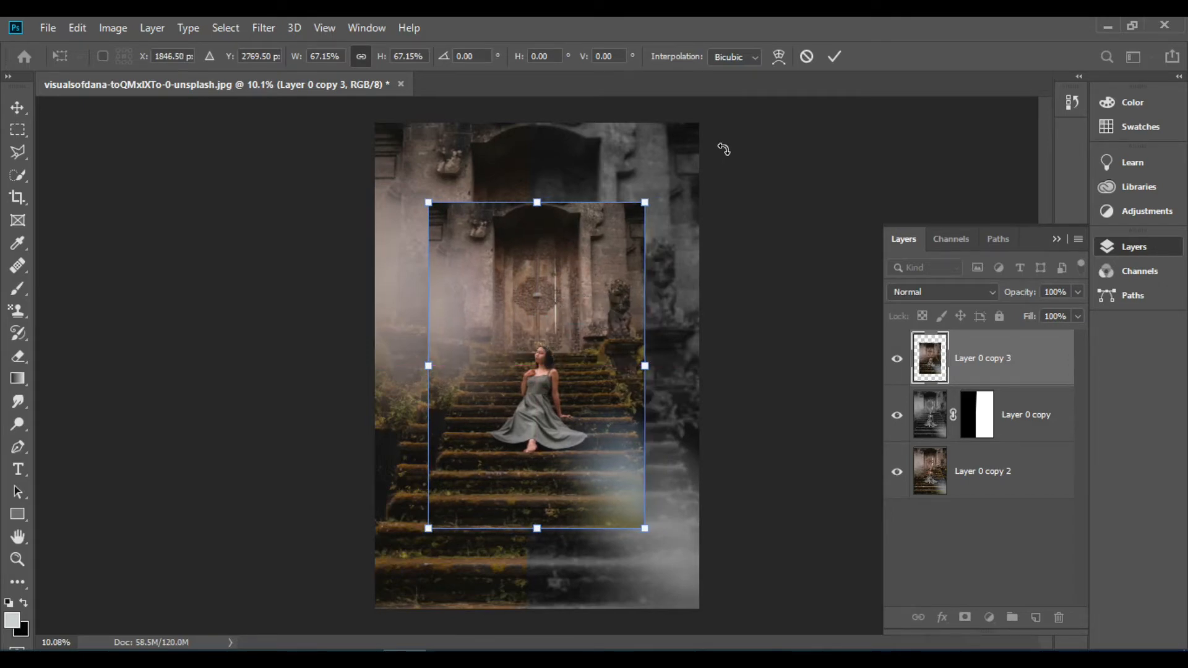
{"action": "left_click", "coordinate": [834, 57]}
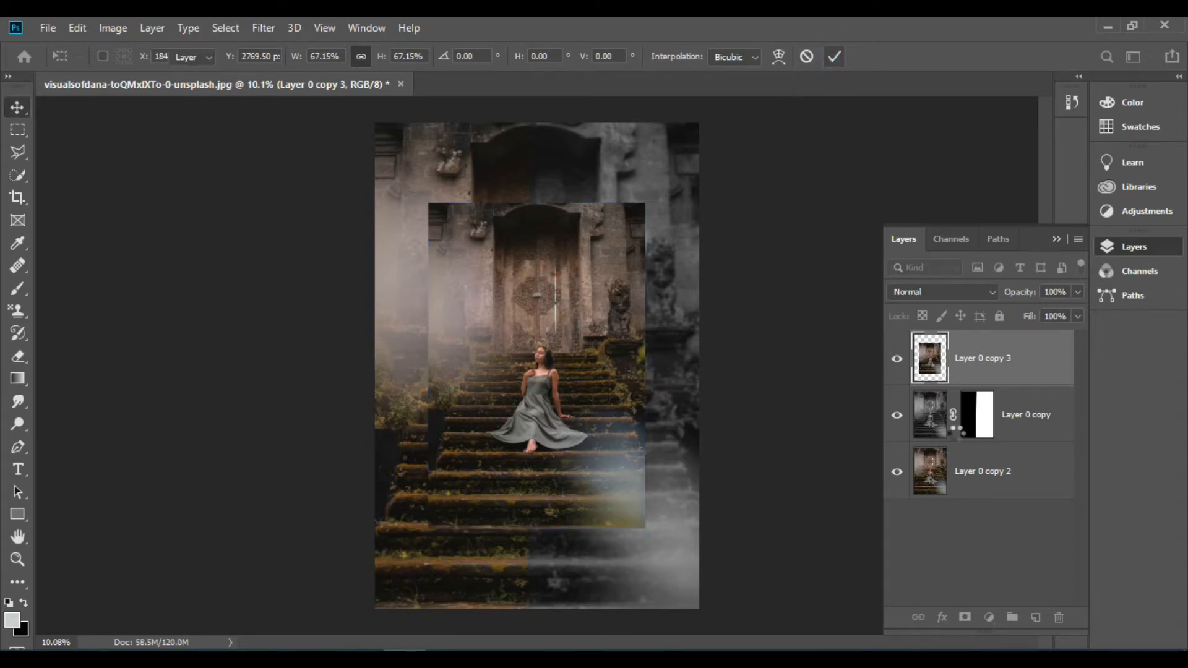
Step: Add Stroke and Inner Shadow layer styles to the scaled-down photo on Layer 0 copy 3
{"action": "right_click", "coordinate": [981, 358]}
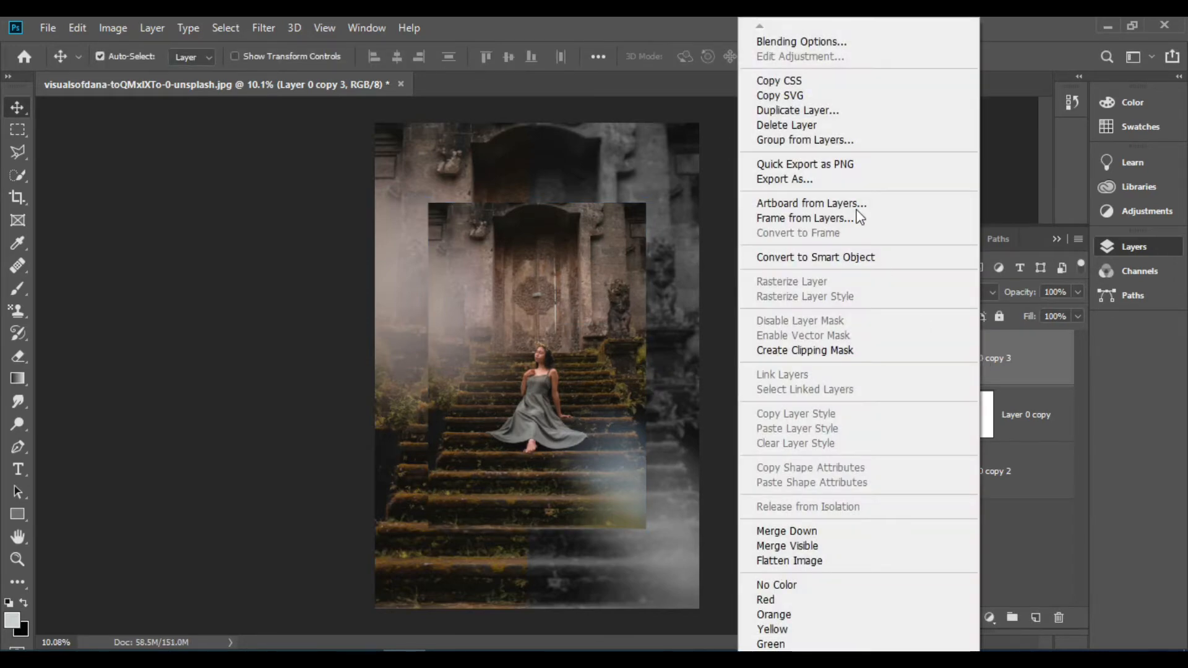
{"action": "left_click", "coordinate": [851, 40]}
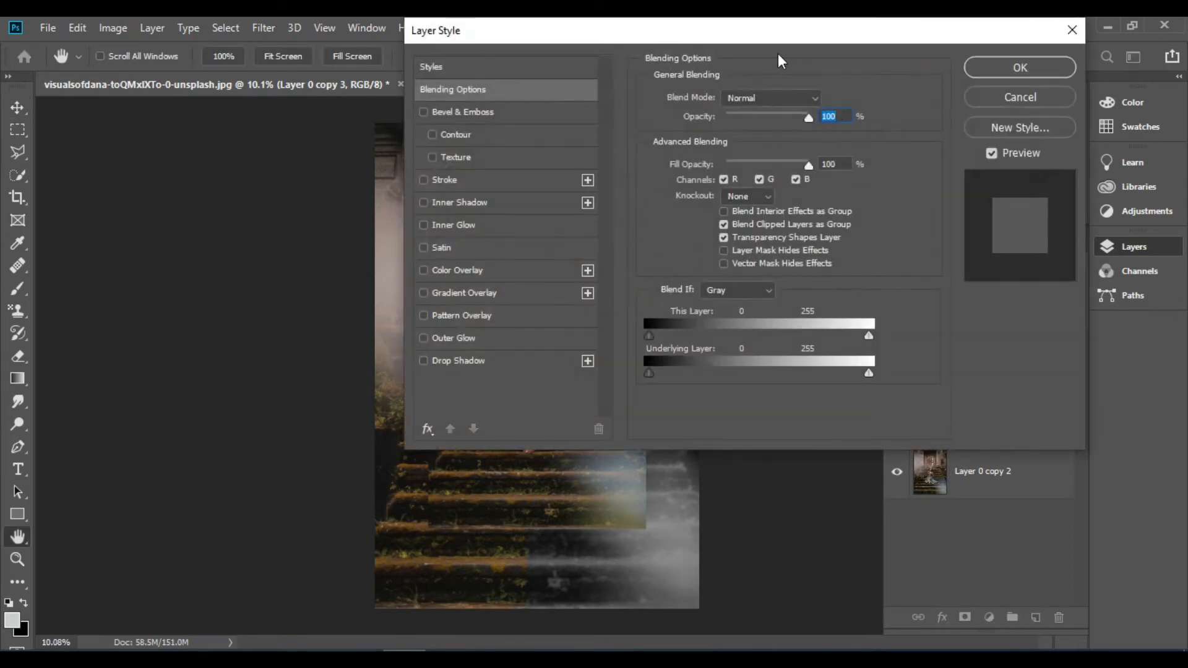
{"action": "left_click_drag", "start_coordinate": [783, 26], "coordinate": [974, 27]}
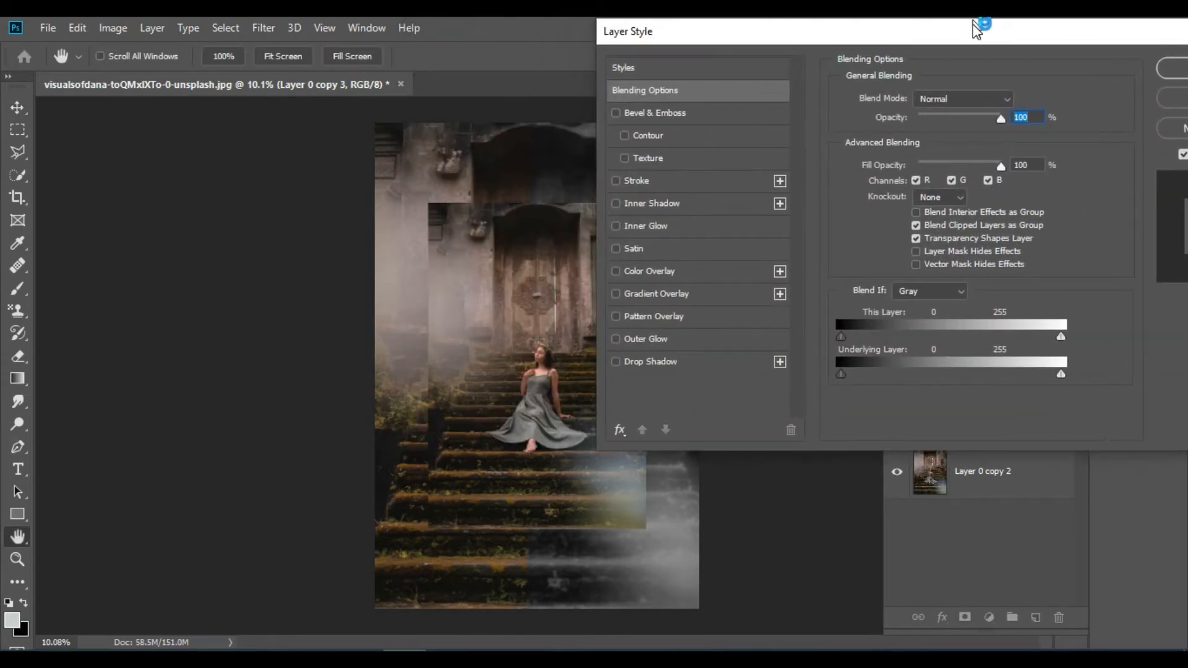
{"action": "left_click", "coordinate": [619, 182]}
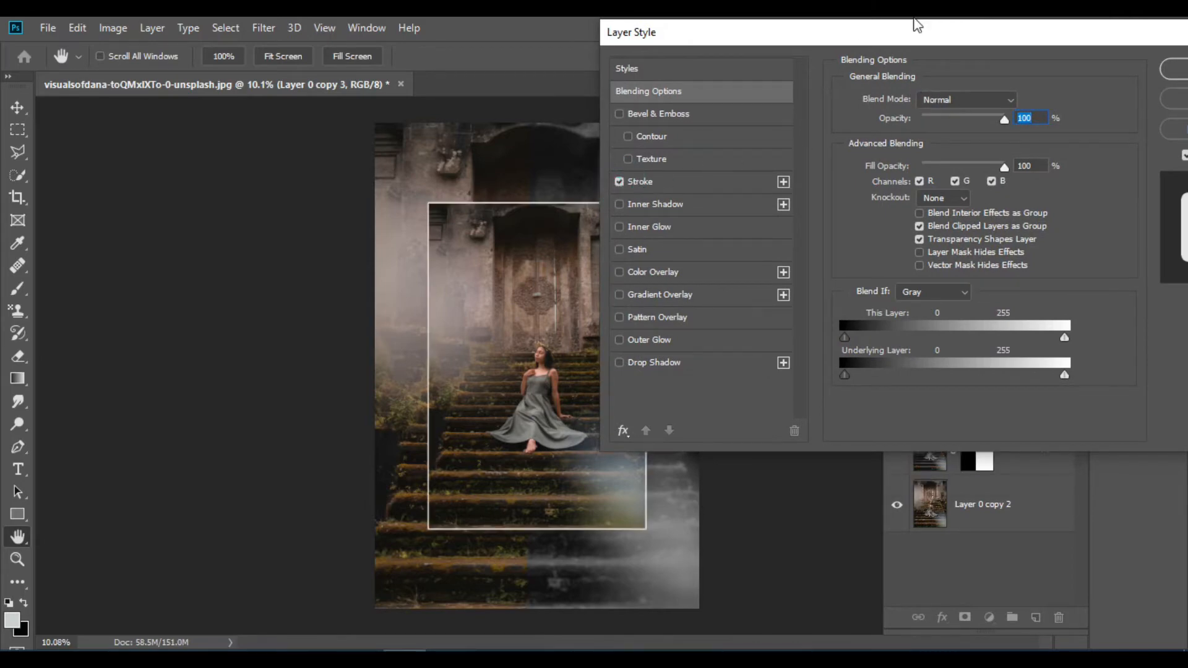
{"action": "left_click_drag", "start_coordinate": [945, 31], "coordinate": [882, 29]}
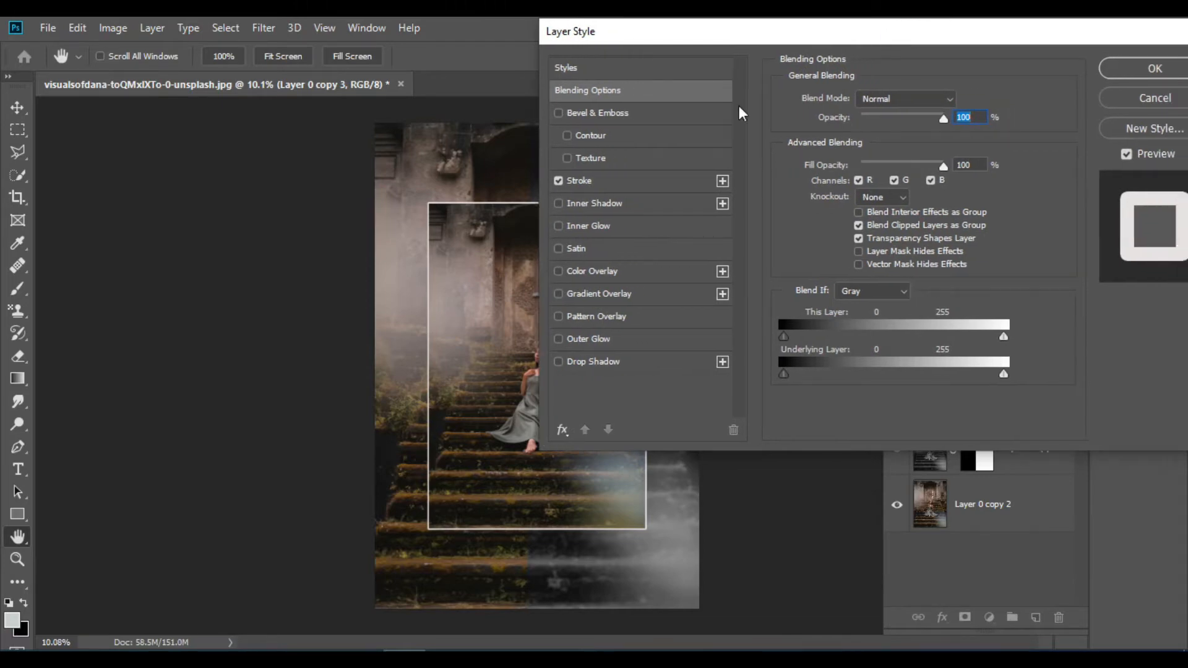
{"action": "left_click", "coordinate": [558, 204]}
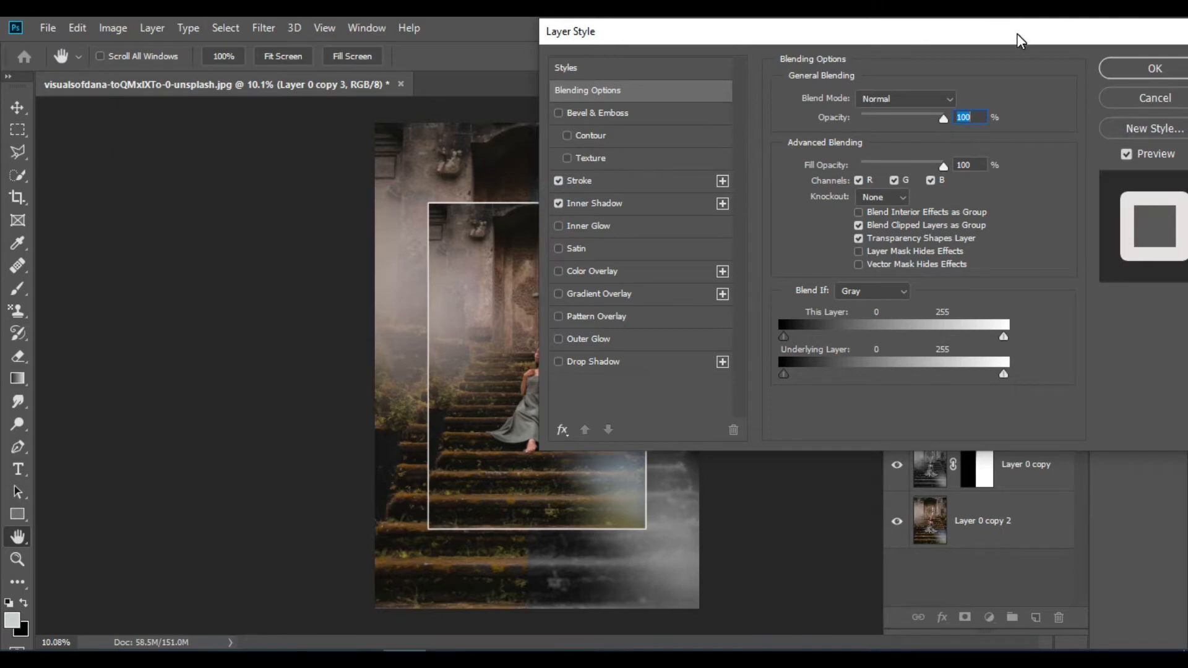
{"action": "left_click_drag", "start_coordinate": [1017, 34], "coordinate": [1106, 43]}
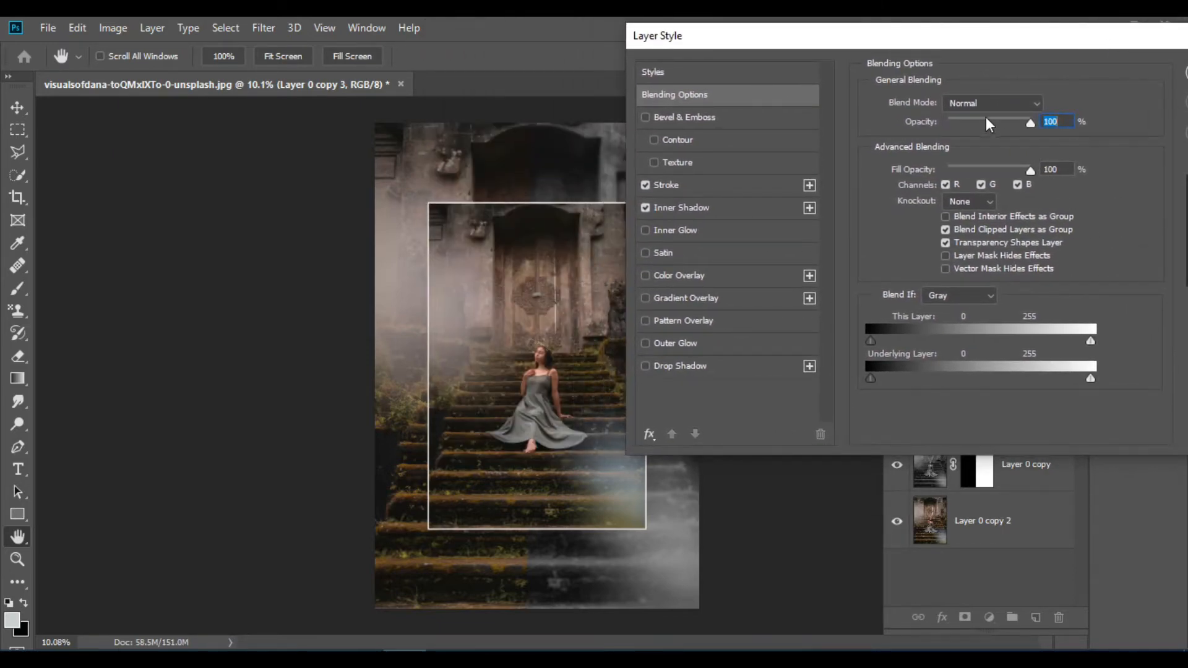
Step: Try the Multiply blend mode on the framed photo layer and return it to Normal
{"action": "left_click", "coordinate": [1038, 105]}
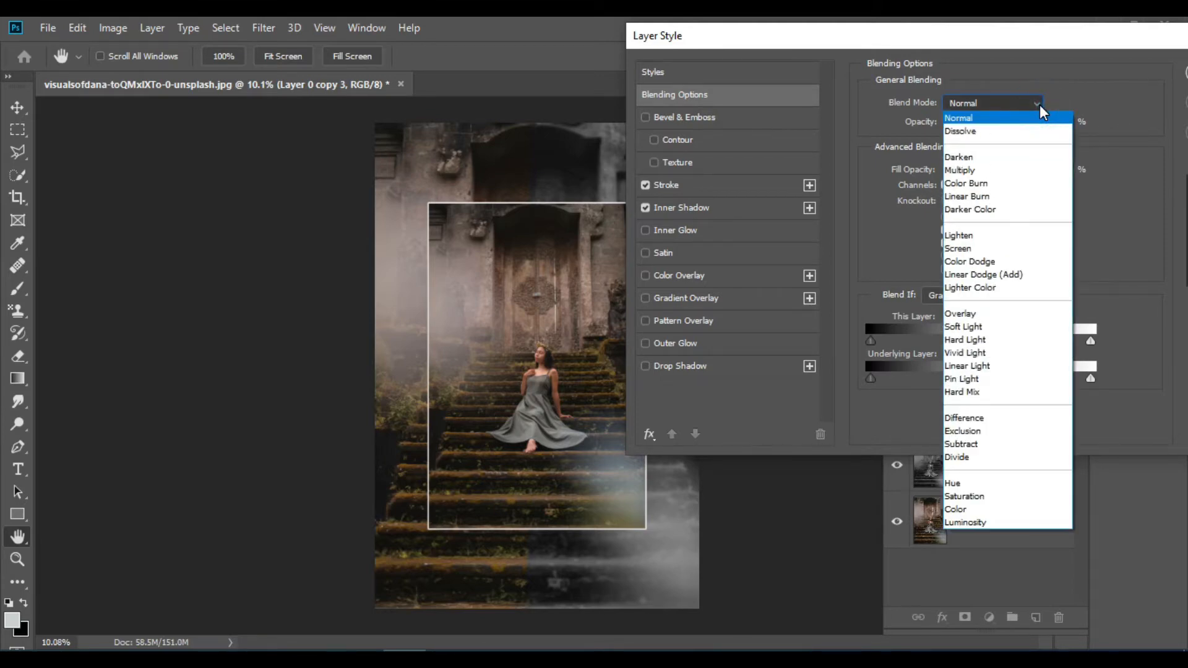
{"action": "left_click", "coordinate": [989, 170]}
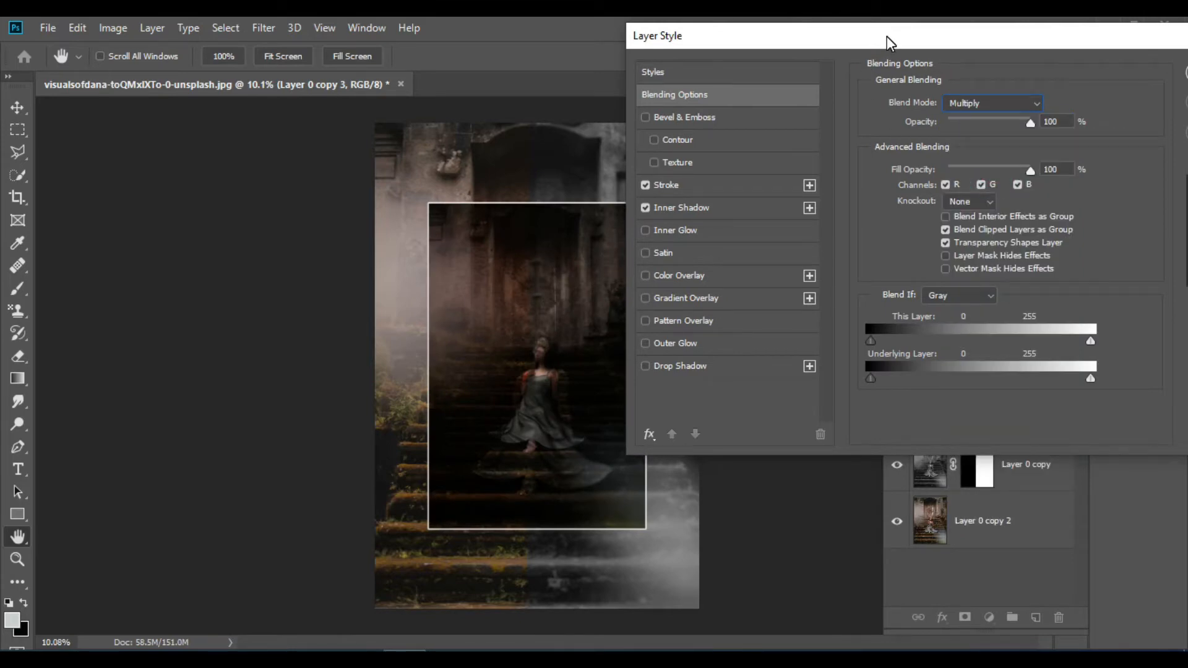
{"action": "left_click", "coordinate": [1034, 103]}
{"action": "left_click", "coordinate": [989, 118]}
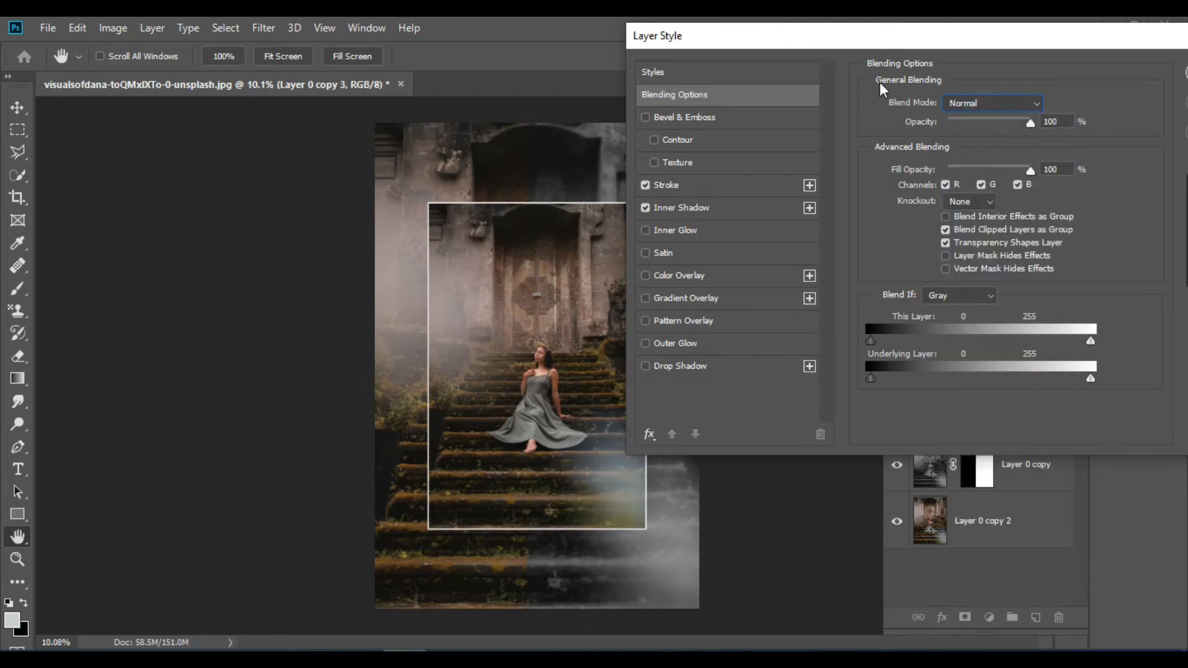
Step: Accept the layer style settings of the framed photo layer
{"action": "left_click_drag", "start_coordinate": [796, 34], "coordinate": [615, 45]}
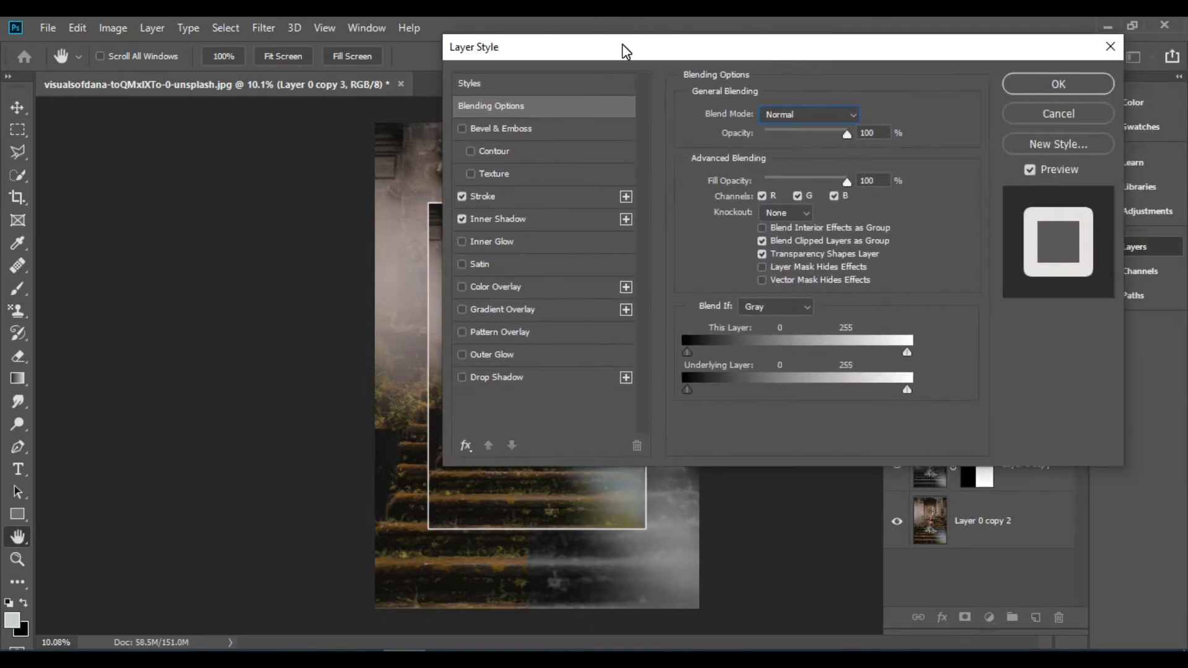
{"action": "left_click", "coordinate": [1064, 84]}
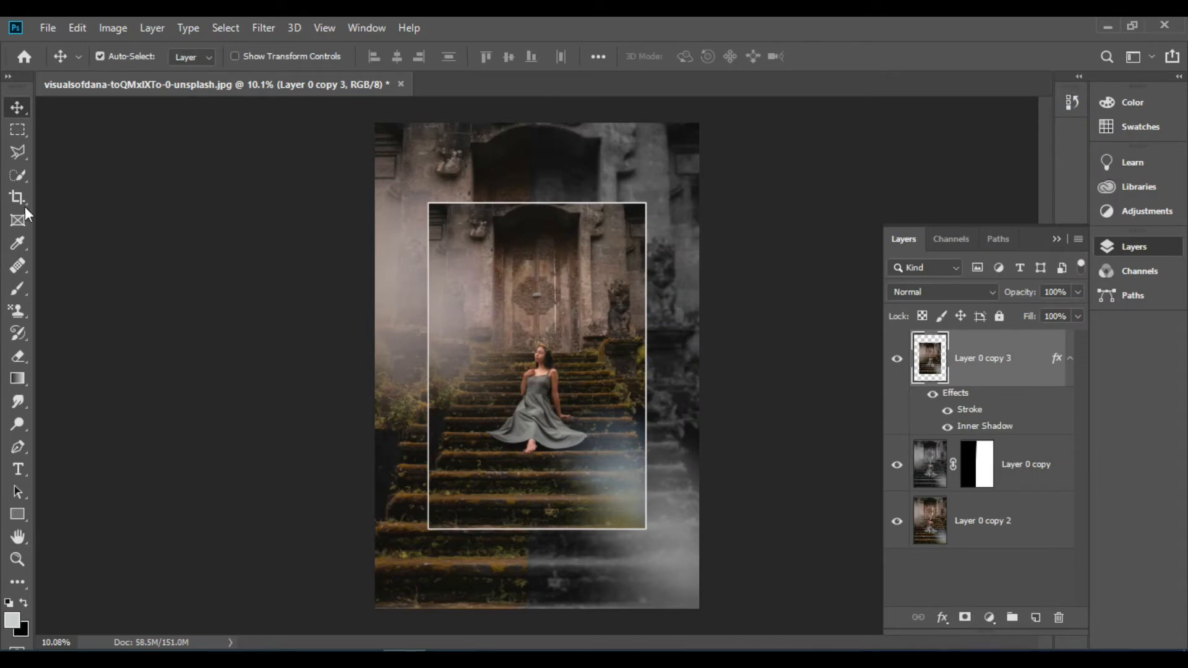
Step: Add the text FASHION in Montserrat ExtraBold at 72 pt, near the upper left of the framed photo
{"action": "left_click", "coordinate": [16, 471]}
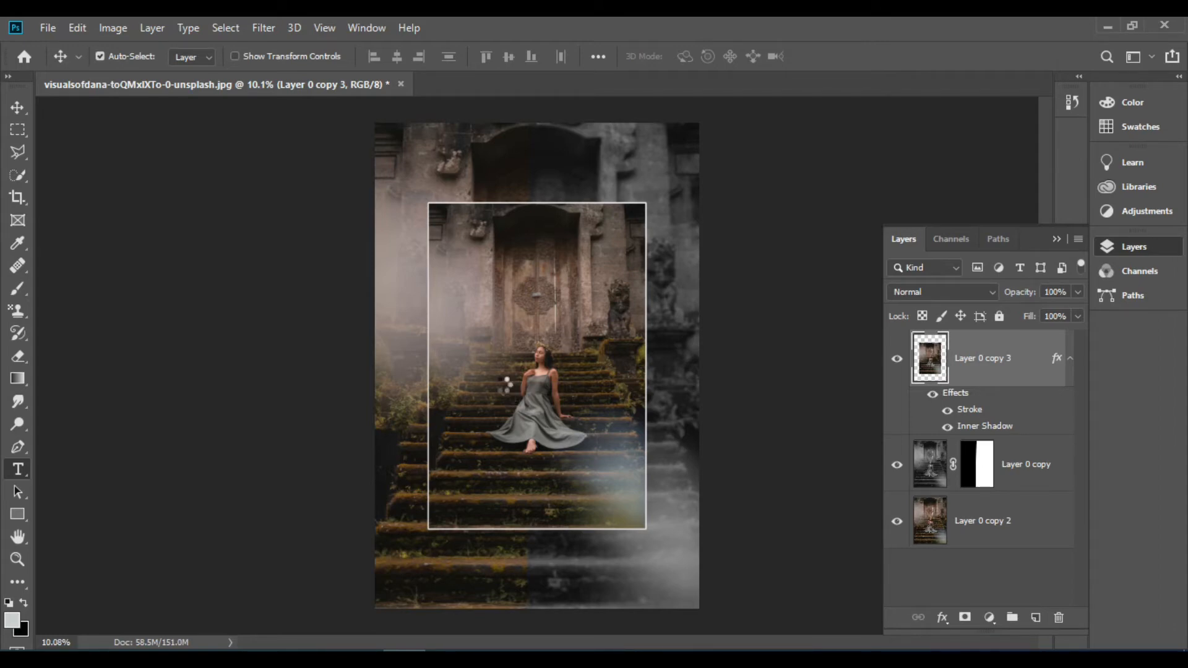
{"action": "left_click", "coordinate": [473, 292]}
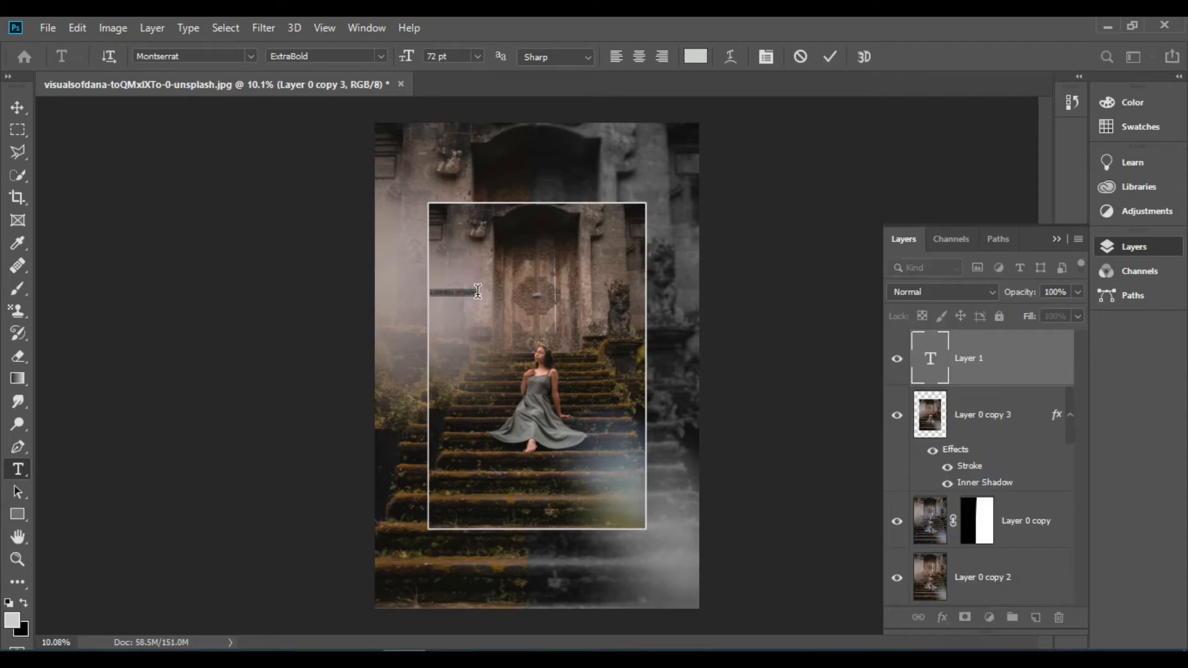
{"action": "key", "text": "BackSpace"}
{"action": "left_click", "coordinate": [17, 107]}
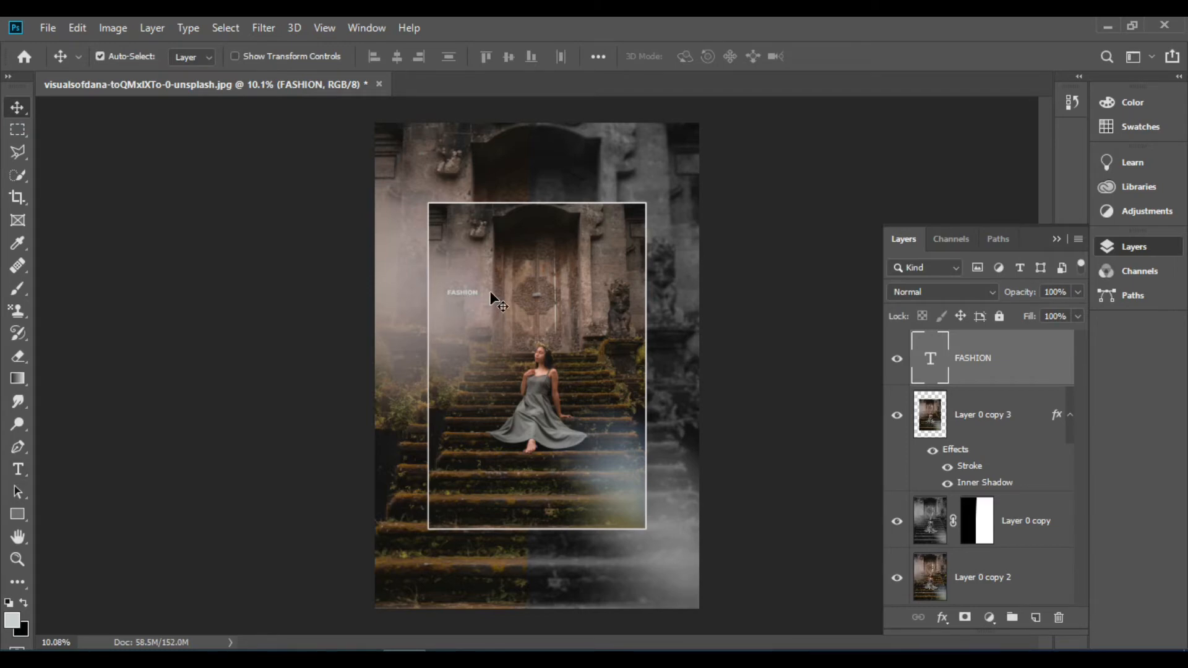
Step: Scale the FASHION text layer to about 1119% and position it across the photo above the woman
{"action": "left_click", "coordinate": [475, 297]}
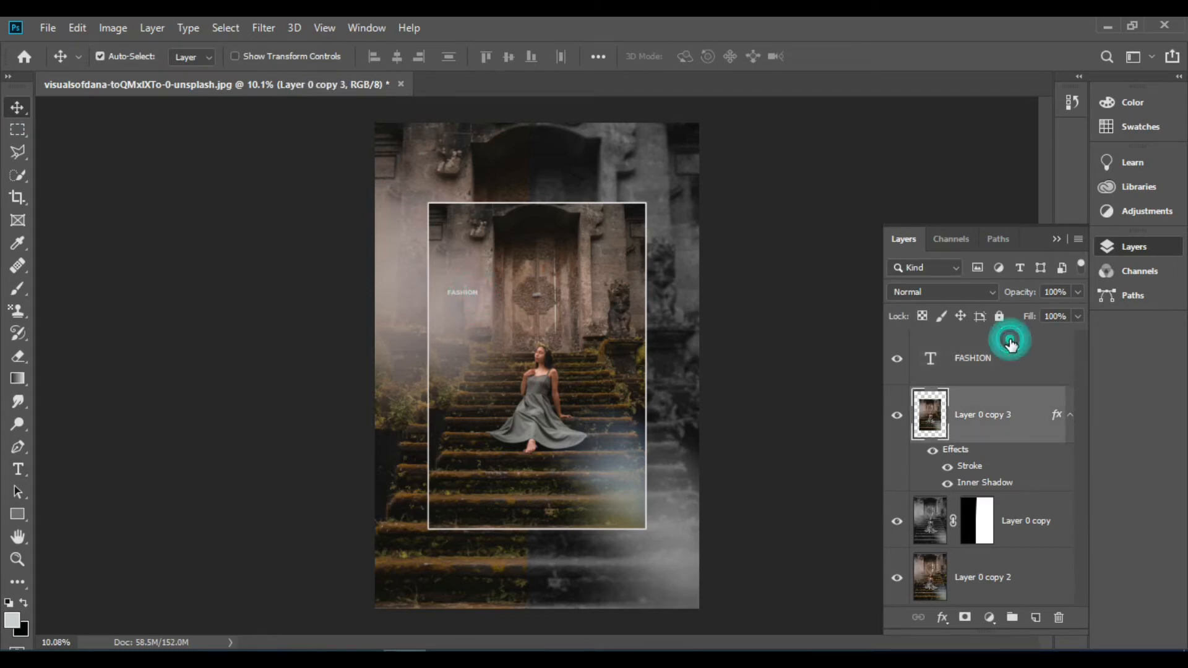
{"action": "left_click", "coordinate": [994, 369]}
{"action": "key", "text": "ctrl"}
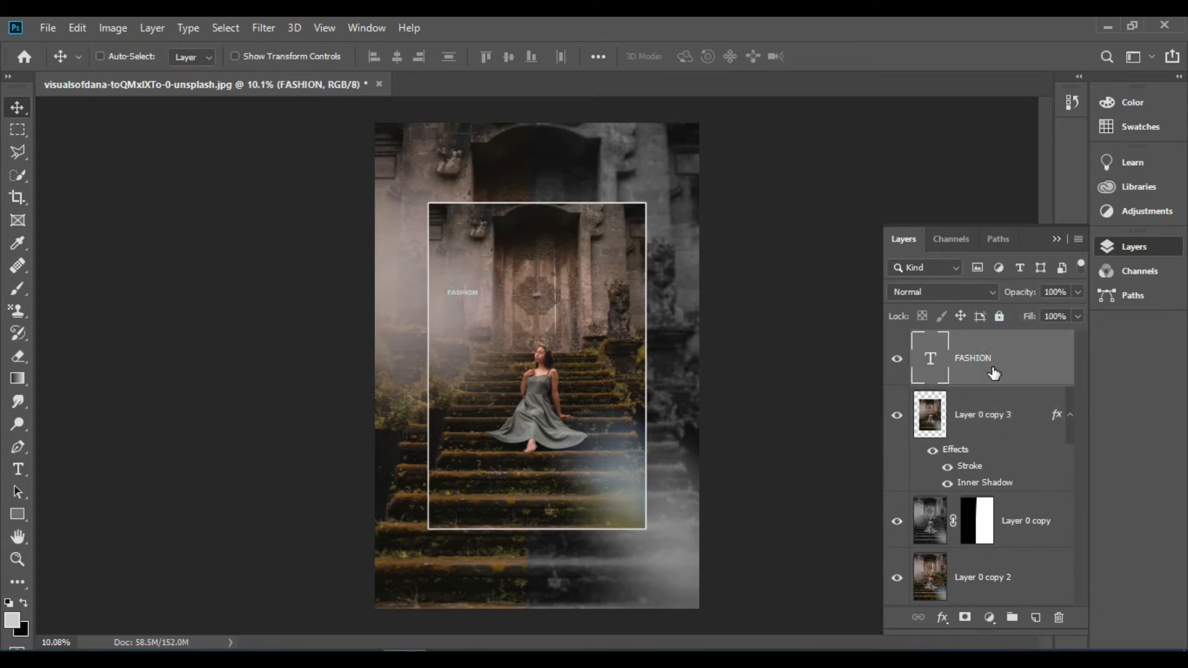
{"action": "key", "text": "ctrl+t"}
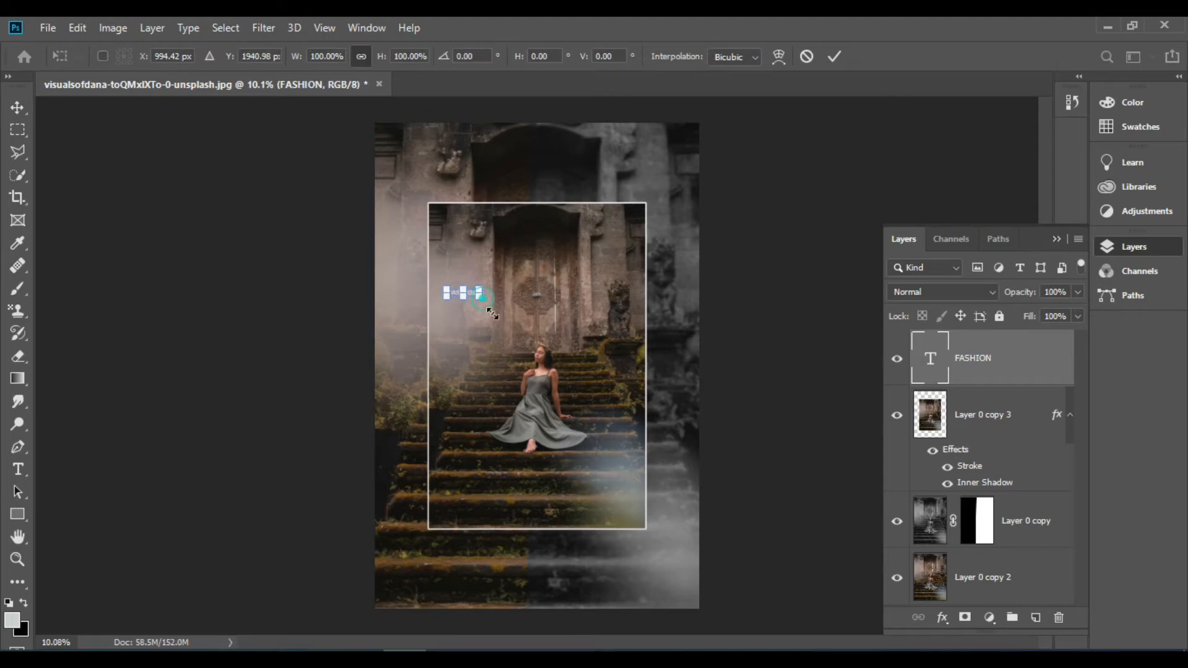
{"action": "left_click_drag", "start_coordinate": [485, 302], "coordinate": [786, 371]}
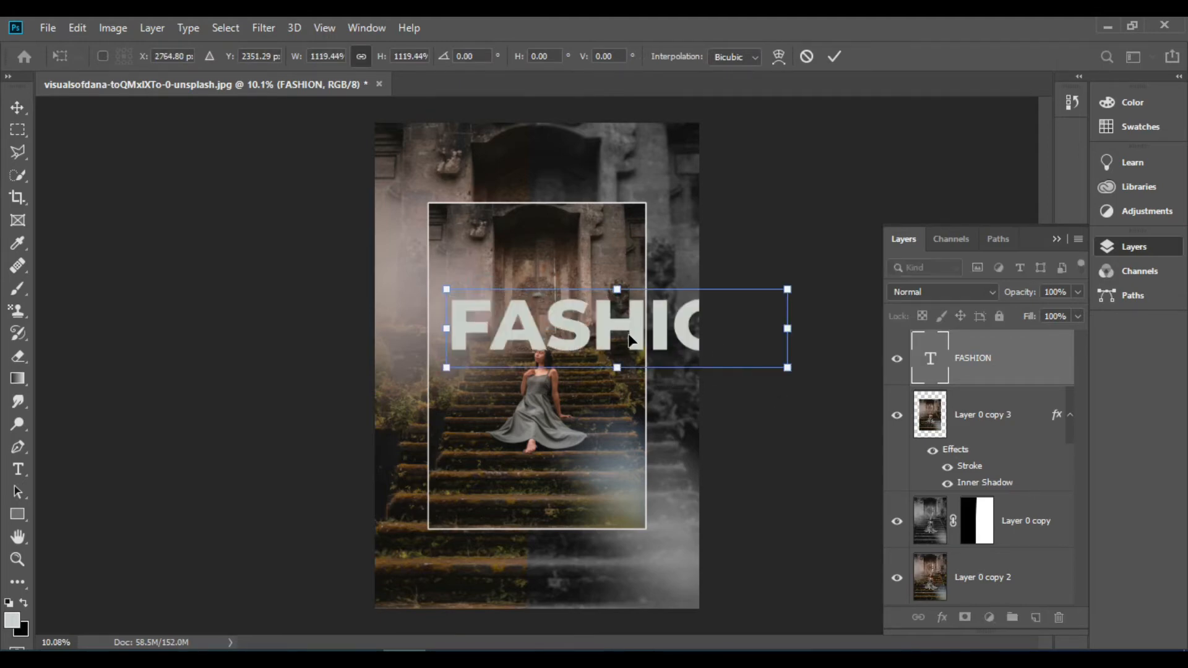
{"action": "left_click_drag", "start_coordinate": [628, 338], "coordinate": [559, 318]}
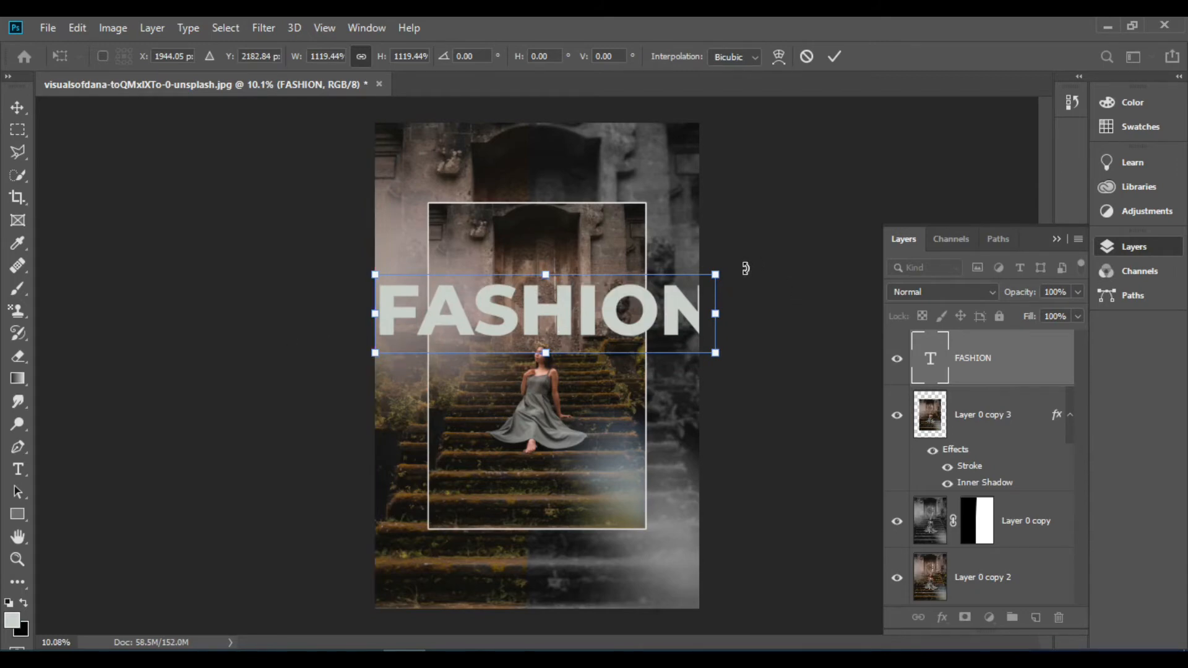
Step: Rotate the FASHION text to about -89°, enlarge it to about 1200% and place it over the frame's right edge
{"action": "left_click_drag", "start_coordinate": [746, 268], "coordinate": [510, 155]}
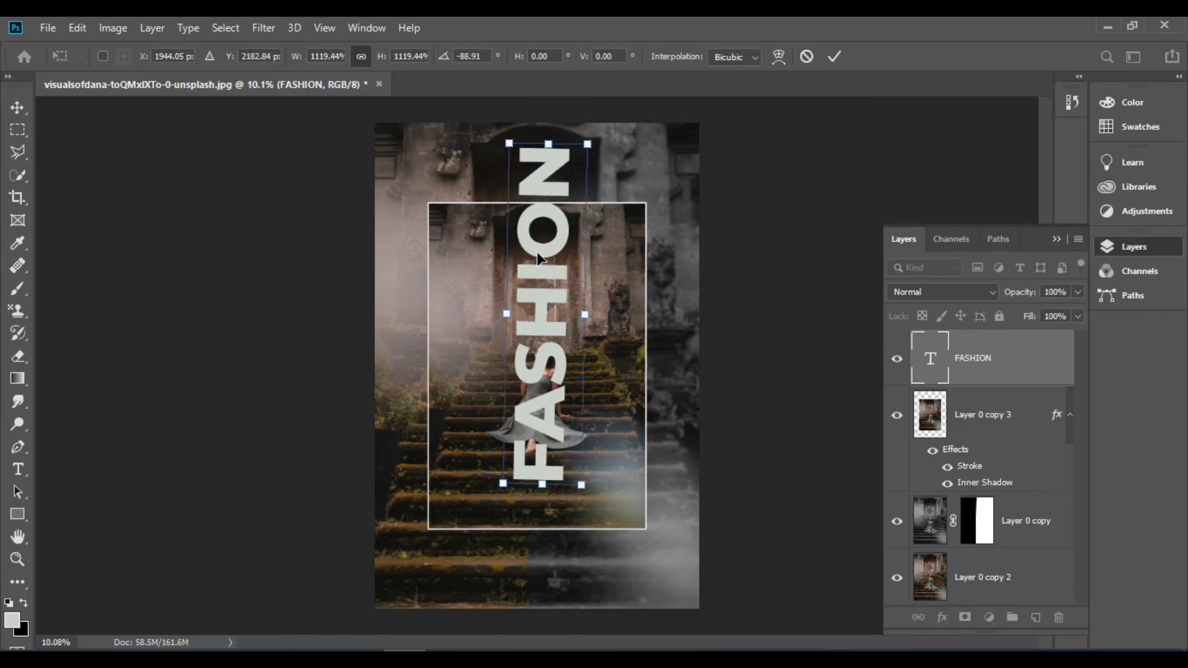
{"action": "left_click_drag", "start_coordinate": [538, 258], "coordinate": [627, 294]}
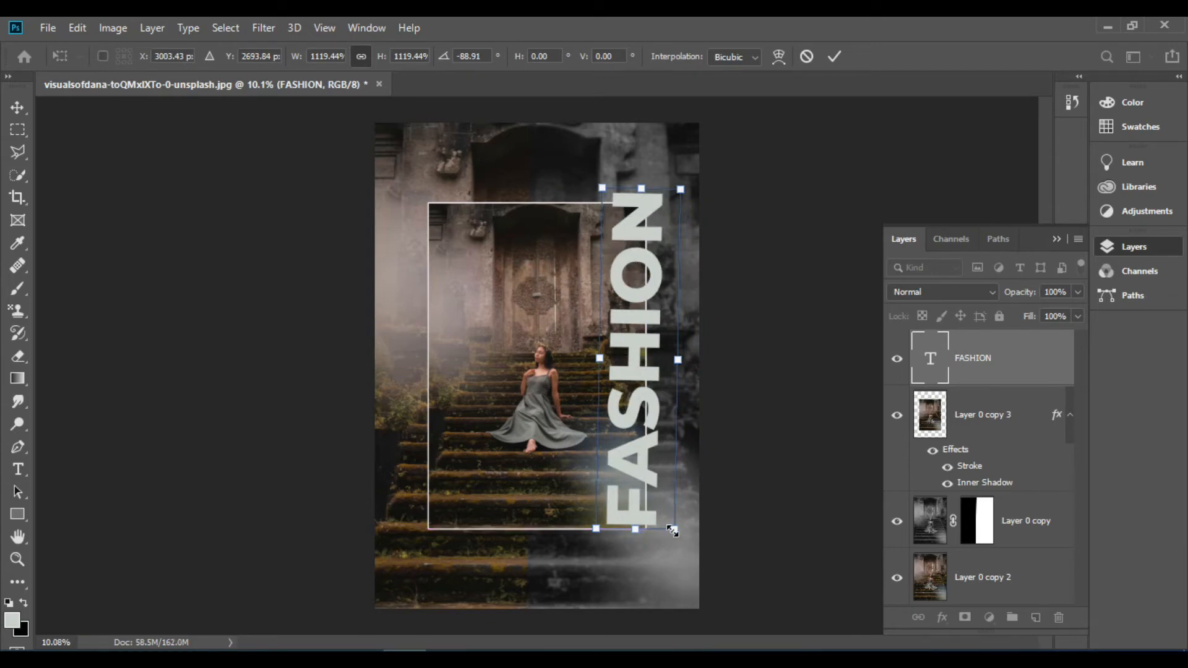
{"action": "left_click_drag", "start_coordinate": [672, 530], "coordinate": [679, 554]}
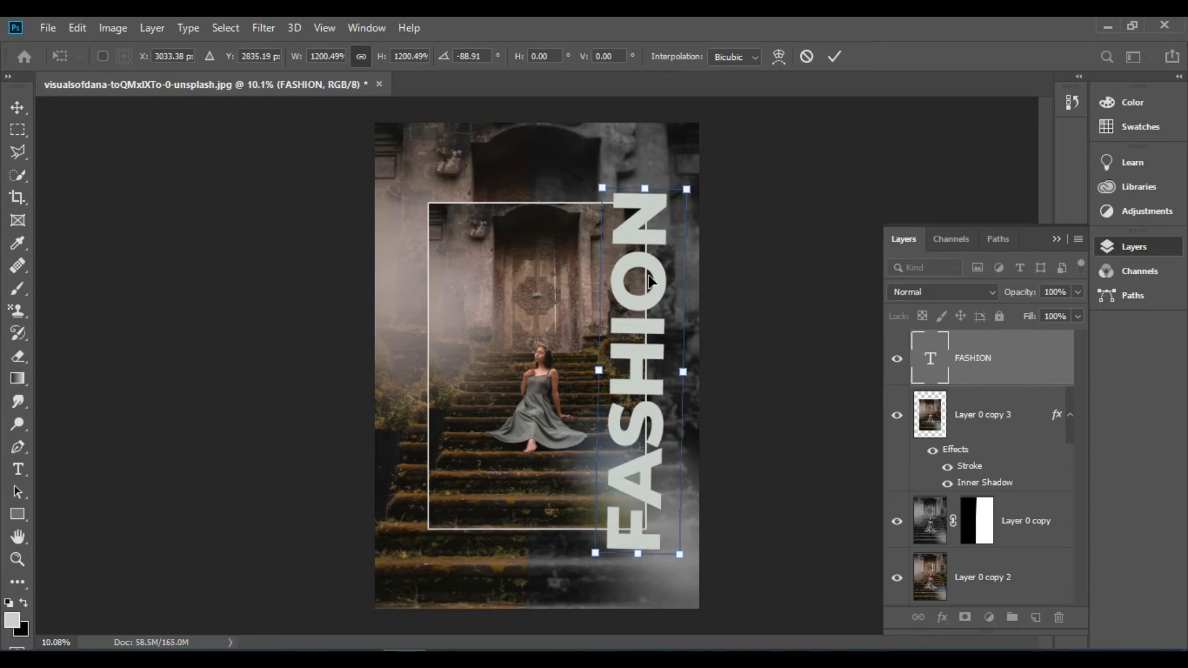
{"action": "left_click_drag", "start_coordinate": [660, 280], "coordinate": [657, 278]}
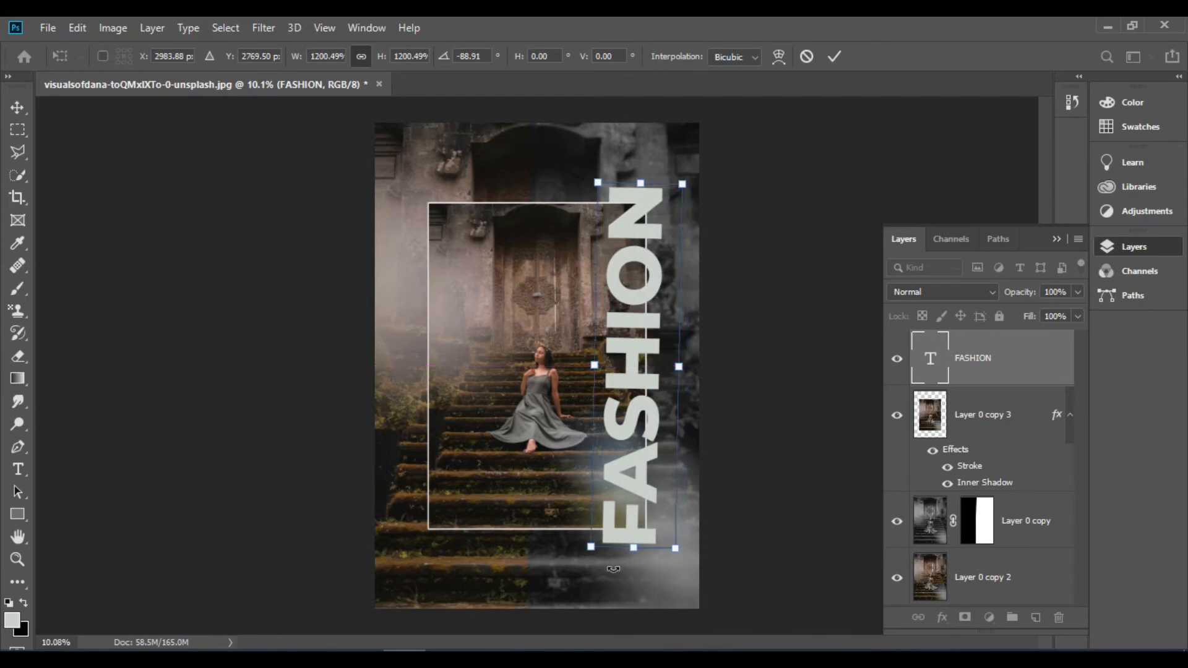
Step: Reduce the FASHION text layer's fill to 11%
{"action": "left_click", "coordinate": [1077, 317]}
{"action": "left_click_drag", "start_coordinate": [1077, 334], "coordinate": [1011, 334]}
{"action": "left_click", "coordinate": [1003, 340]}
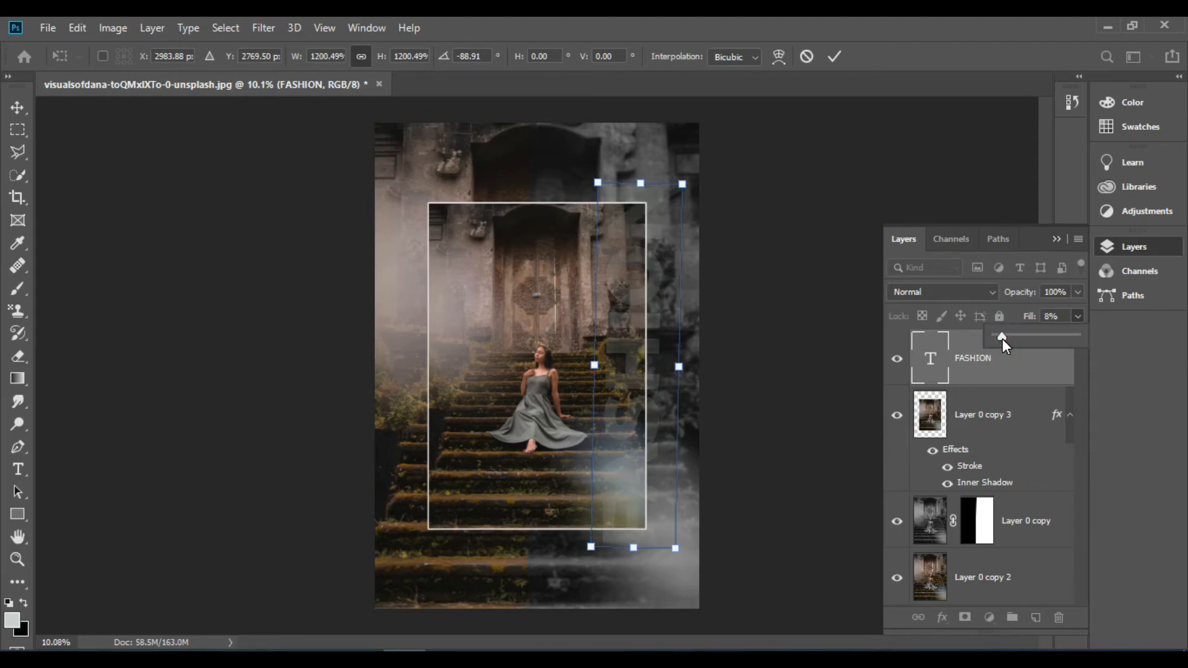
{"action": "left_click_drag", "start_coordinate": [1002, 339], "coordinate": [1005, 338]}
Step: Commit the text transform and place a duplicate of the vertical FASHION text along the photo's left edge
{"action": "left_click_drag", "start_coordinate": [661, 339], "coordinate": [459, 336]}
{"action": "left_click_drag", "start_coordinate": [636, 354], "coordinate": [579, 349]}
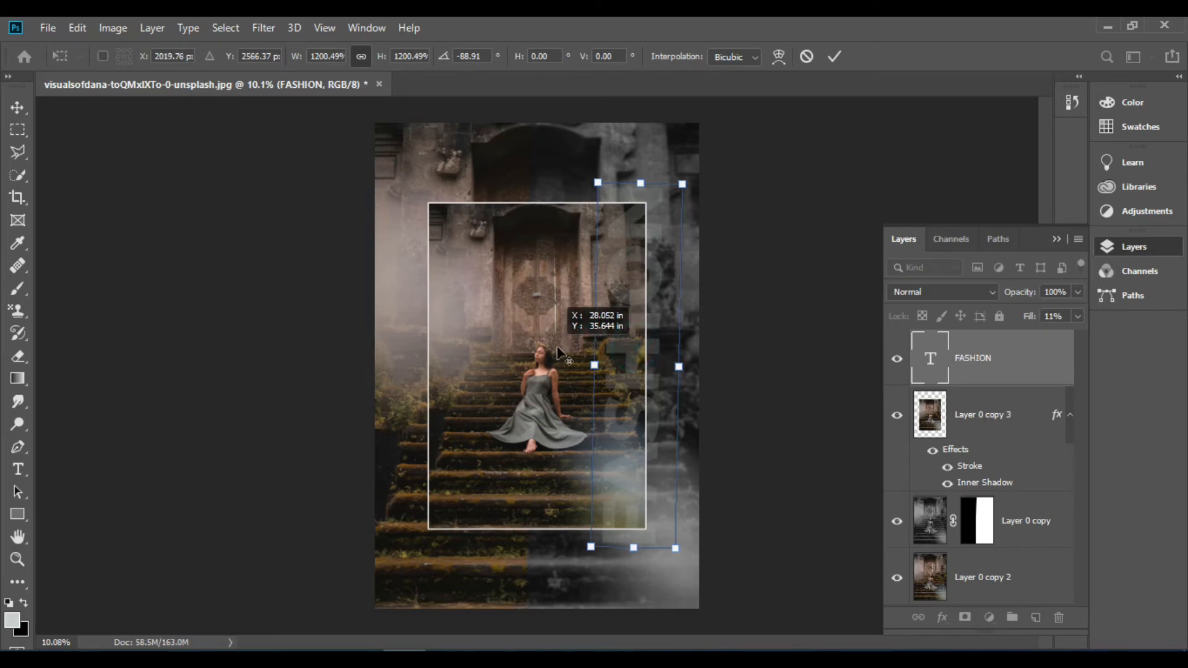
{"action": "left_click", "coordinate": [833, 56]}
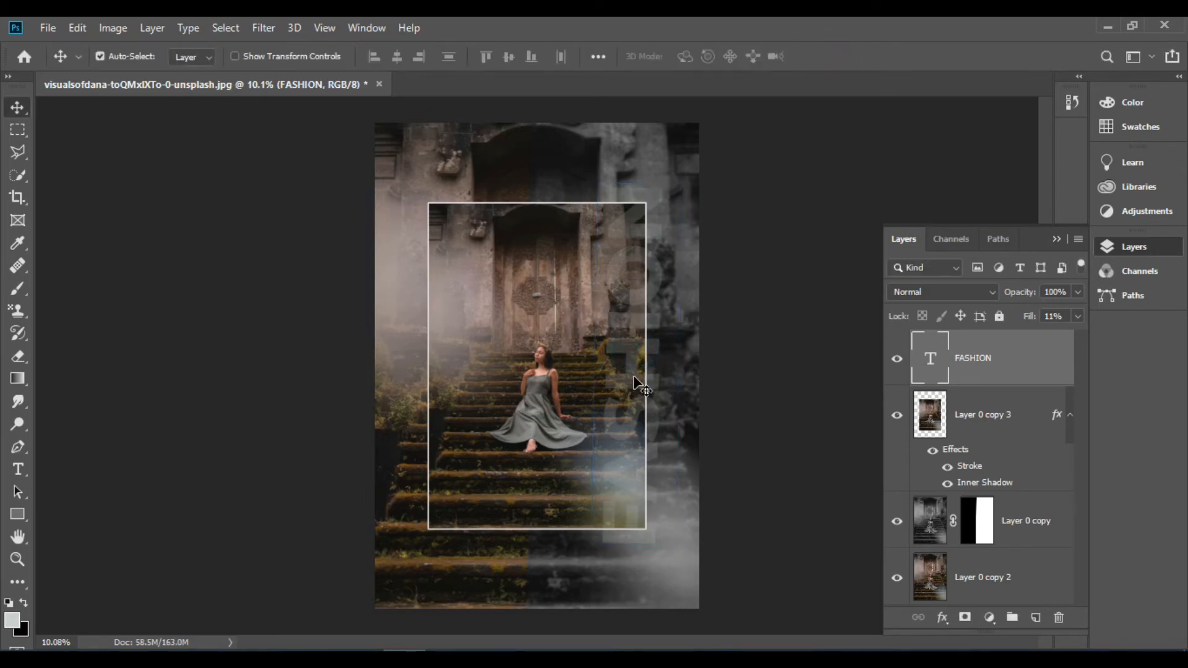
{"action": "left_click_drag", "start_coordinate": [636, 378], "coordinate": [408, 334]}
Step: Add a Stroke layer style to the original FASHION text over the frame's right edge
{"action": "left_click", "coordinate": [629, 422]}
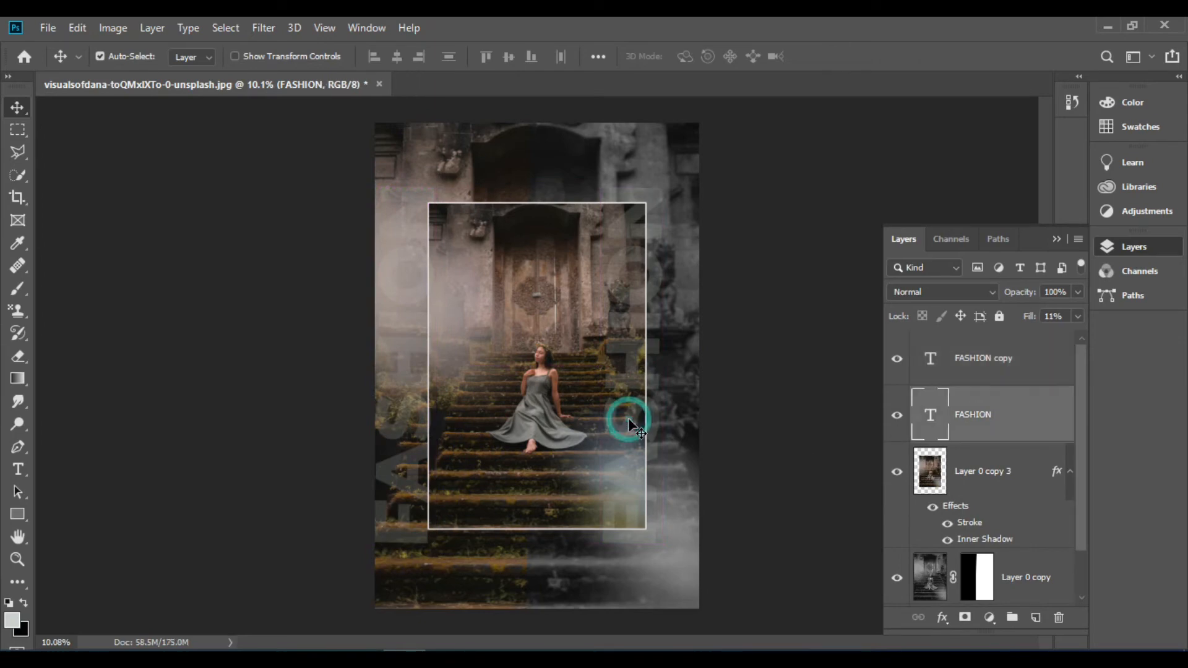
{"action": "right_click", "coordinate": [945, 414]}
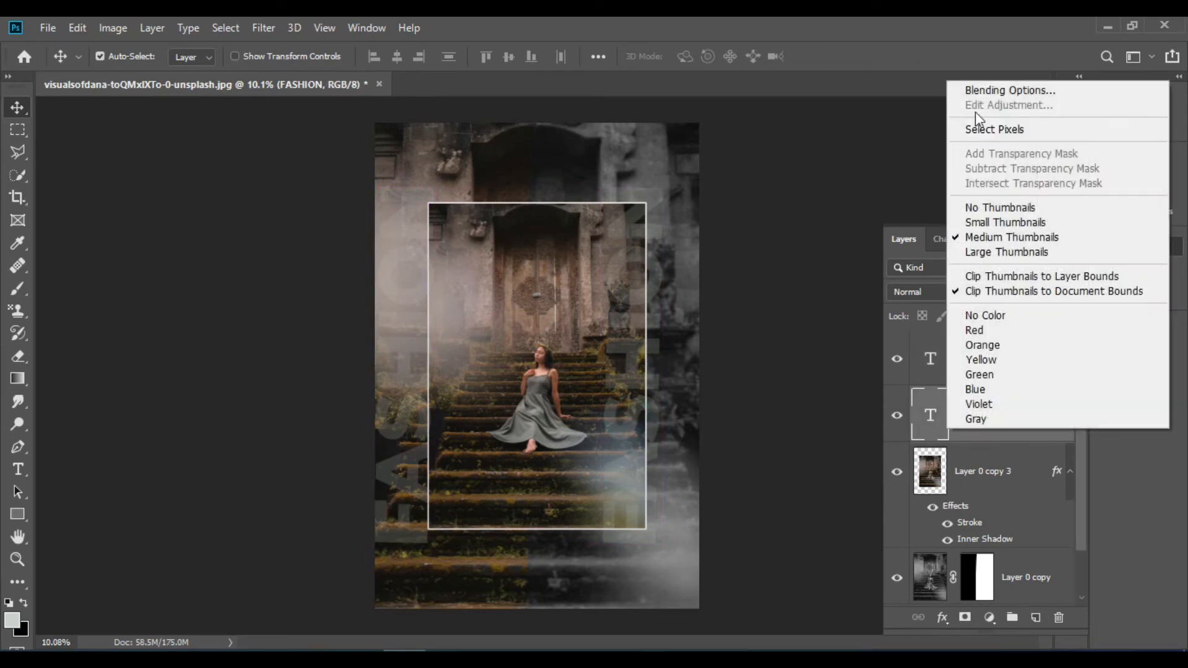
{"action": "left_click", "coordinate": [977, 91]}
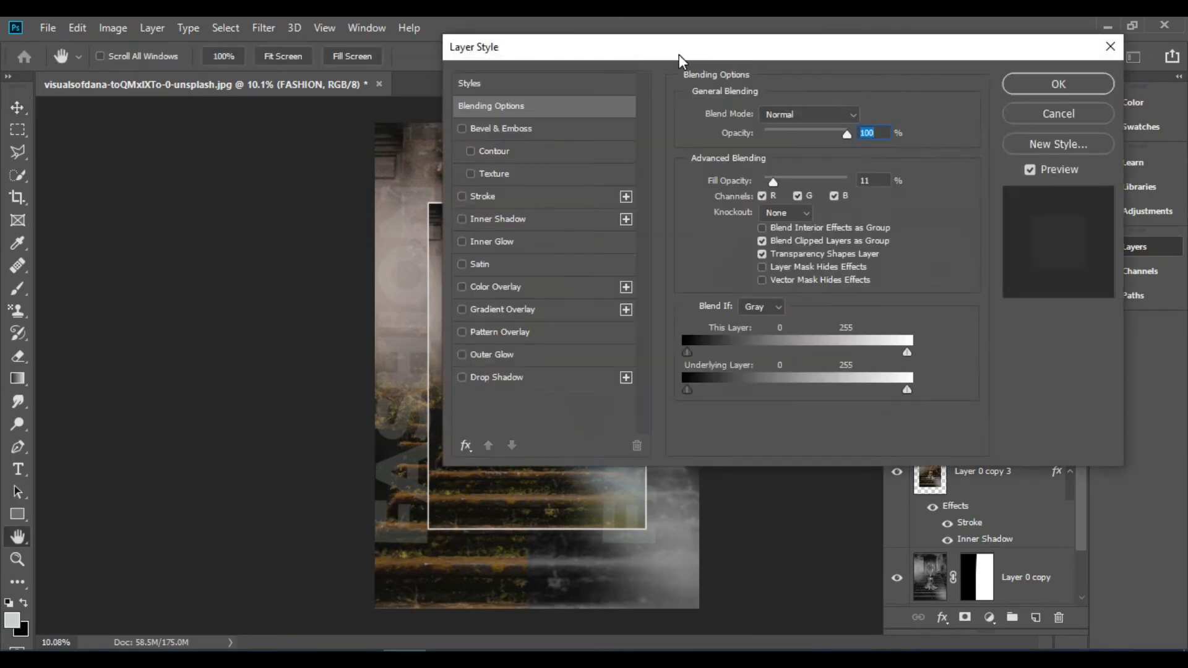
{"action": "left_click_drag", "start_coordinate": [678, 54], "coordinate": [851, 49]}
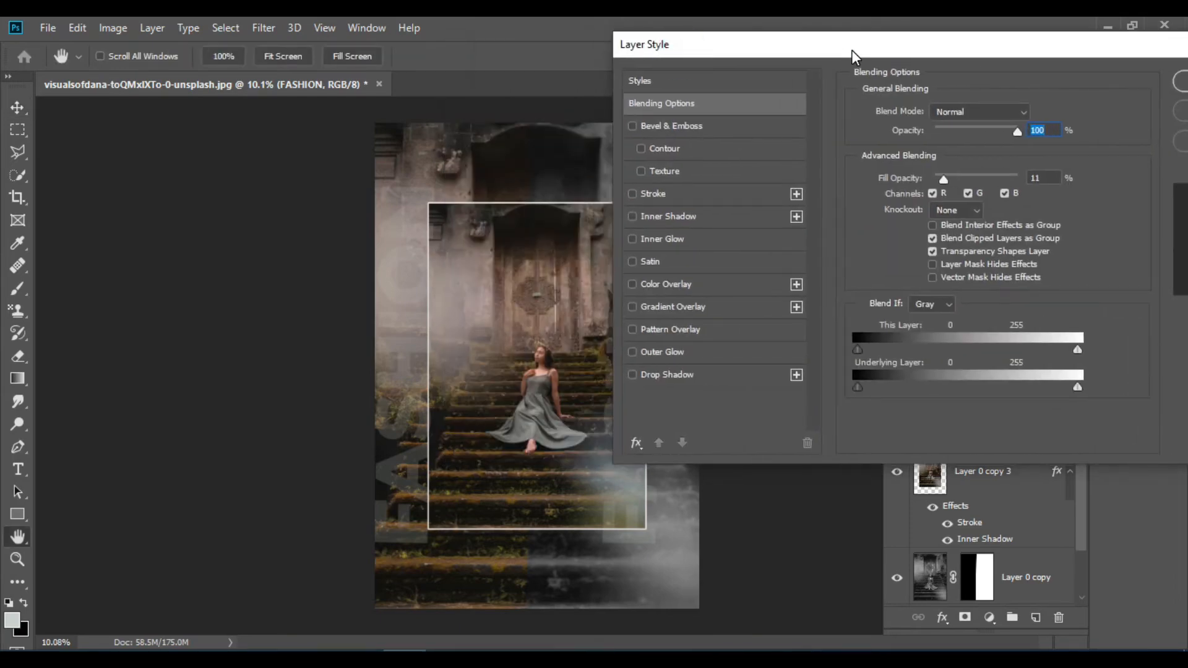
{"action": "left_click", "coordinate": [630, 195]}
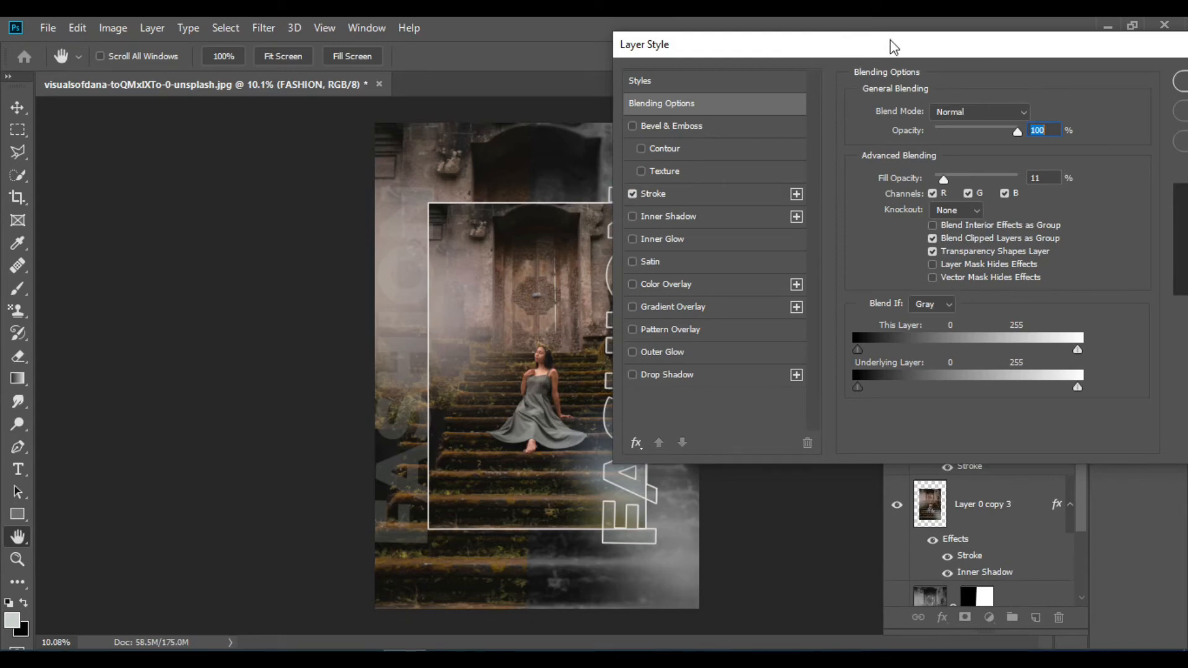
{"action": "left_click_drag", "start_coordinate": [893, 46], "coordinate": [863, 66]}
{"action": "left_click_drag", "start_coordinate": [1101, 62], "coordinate": [928, 64]}
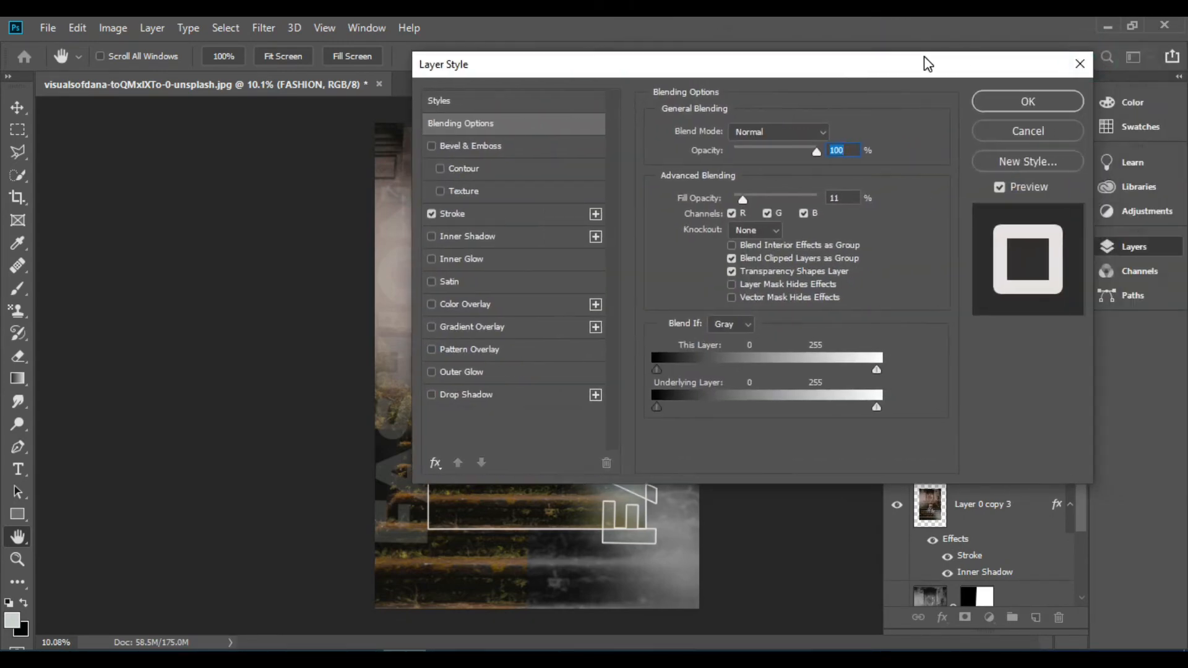
{"action": "left_click", "coordinate": [1015, 102]}
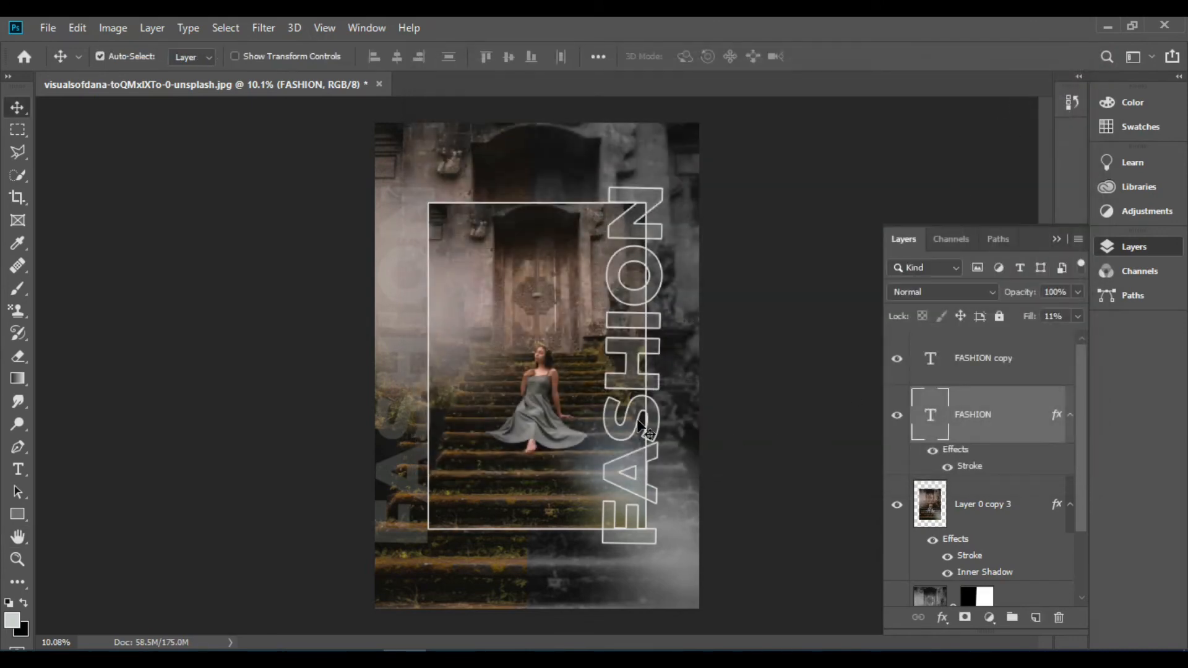
Step: Nudge the outlined FASHION text slightly right and down over the frame's edge
{"action": "key", "text": "shift+Right"}
{"action": "key", "text": "shift+Right"}
{"action": "key", "text": "shift+Right"}
{"action": "key", "text": "shift+Right"}
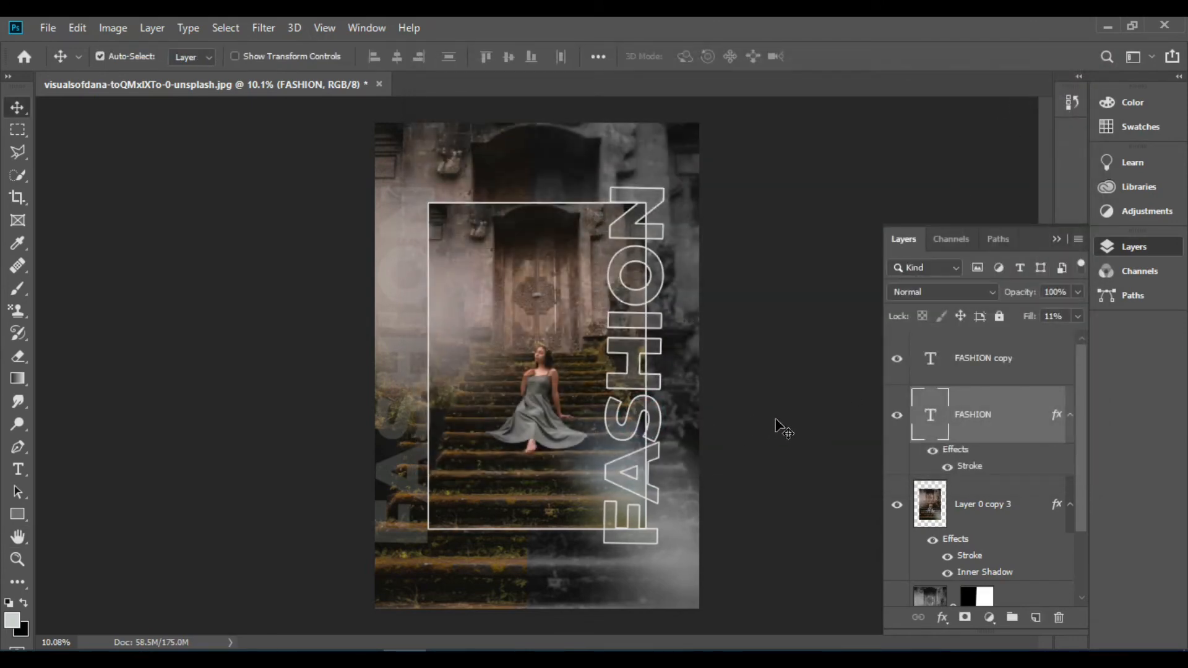
{"action": "key", "text": "shift+Right"}
{"action": "key", "text": "shift+Right"}
{"action": "key", "text": "shift+Right"}
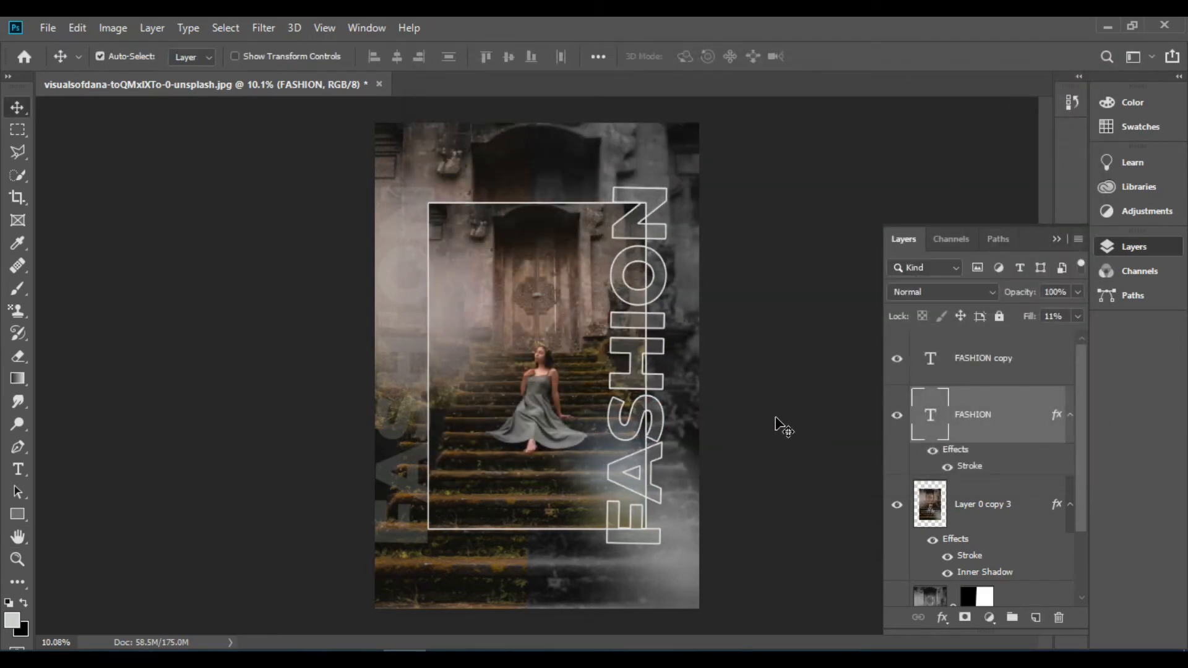
{"action": "key", "text": "shift+Down"}
{"action": "key", "text": "shift+Down"}
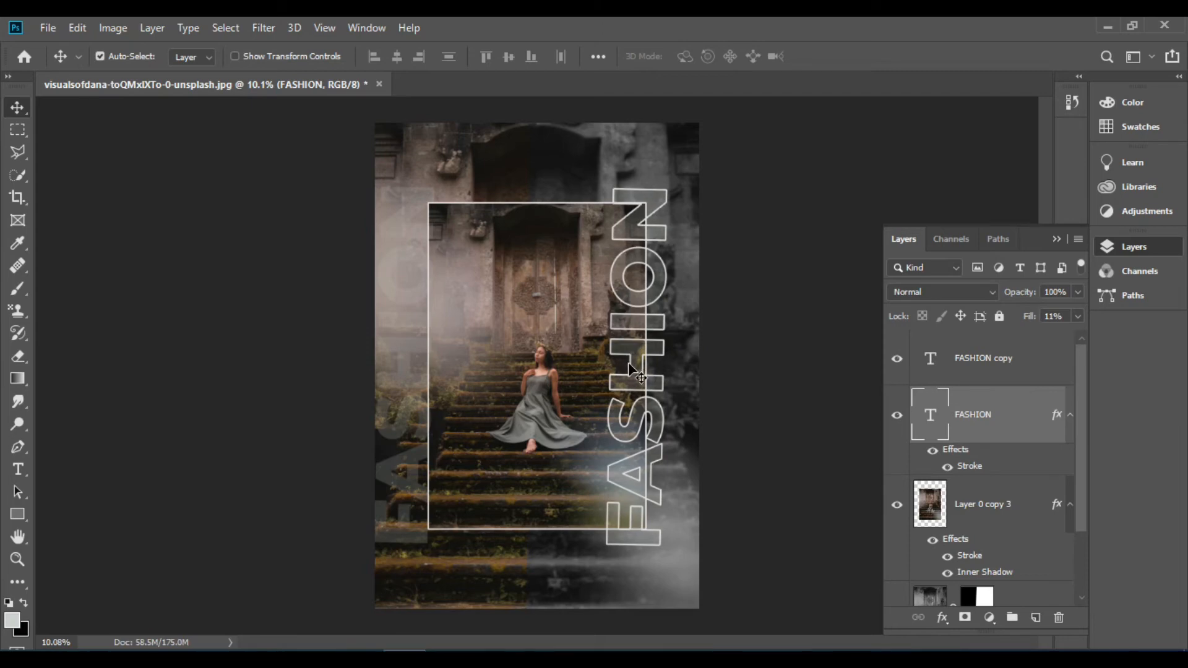
Step: Resize and recentre the outlined FASHION text over the frame's right edge, with its fill reduced to 5%
{"action": "key", "text": "ctrl+t"}
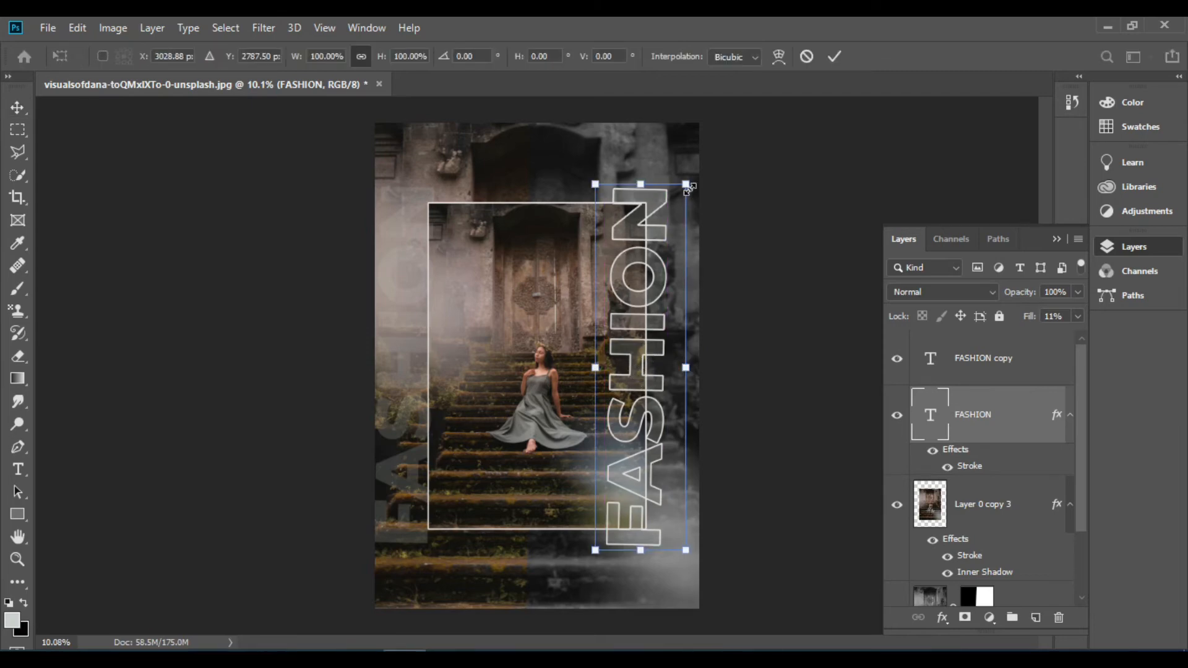
{"action": "left_click_drag", "start_coordinate": [687, 187], "coordinate": [673, 214]}
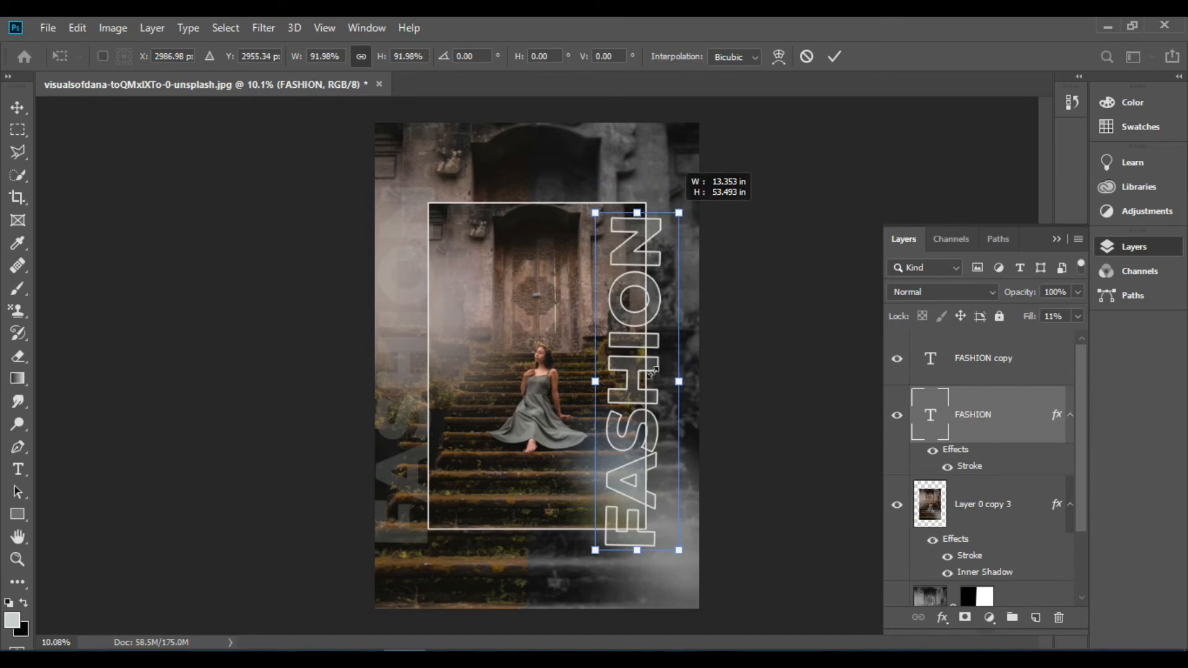
{"action": "left_click_drag", "start_coordinate": [643, 378], "coordinate": [643, 361]}
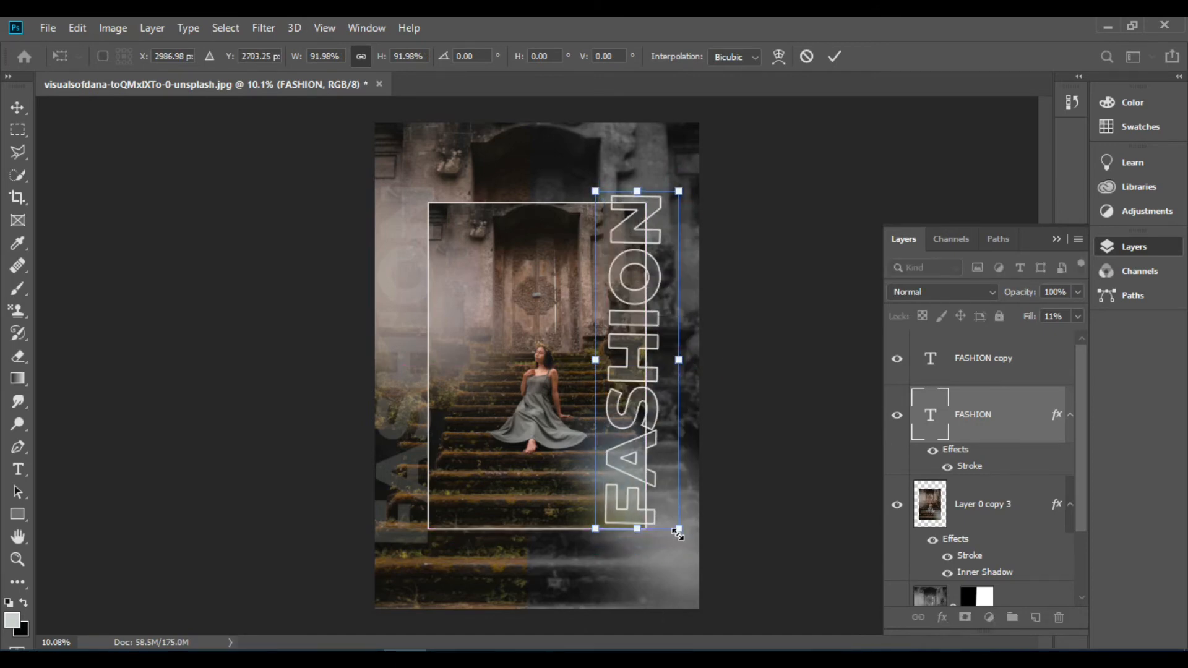
{"action": "left_click_drag", "start_coordinate": [677, 533], "coordinate": [702, 575]}
{"action": "mouse_move", "coordinate": [658, 453]}
{"action": "left_mouse_down"}
{"action": "mouse_move", "coordinate": [654, 437]}
{"action": "mouse_move", "coordinate": [664, 438]}
{"action": "left_mouse_up"}
{"action": "key", "text": "Return"}
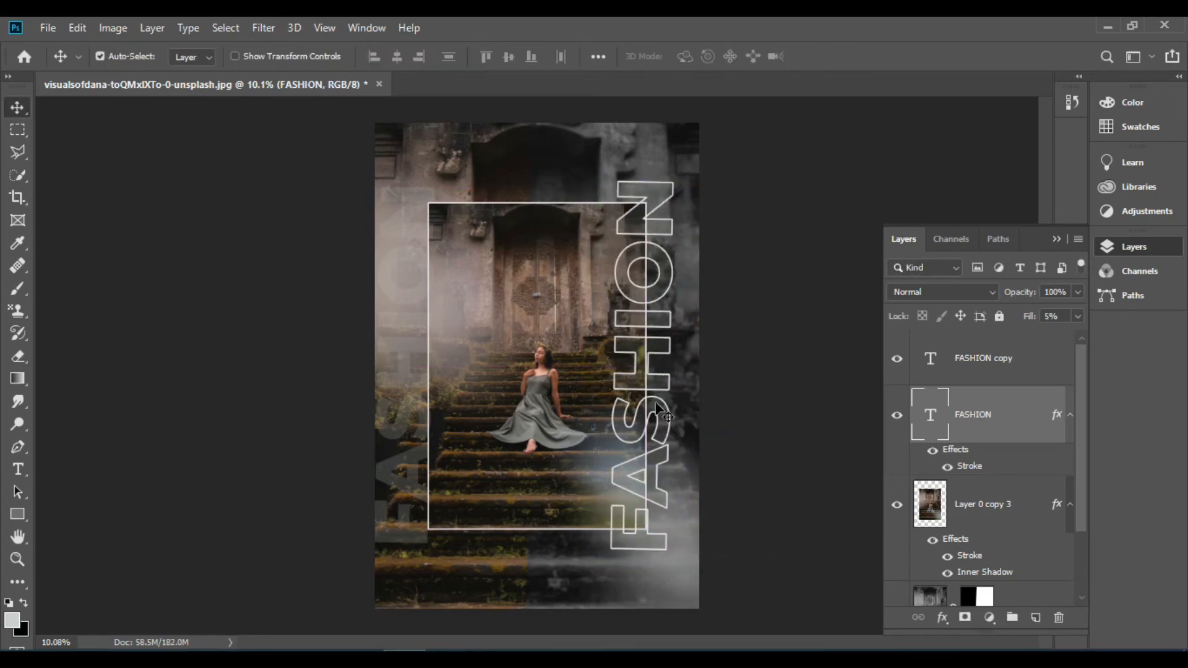
Step: Fine-tune the outlined FASHION text's horizontal position, shifting it slightly to the left
{"action": "key", "text": "shift+Right"}
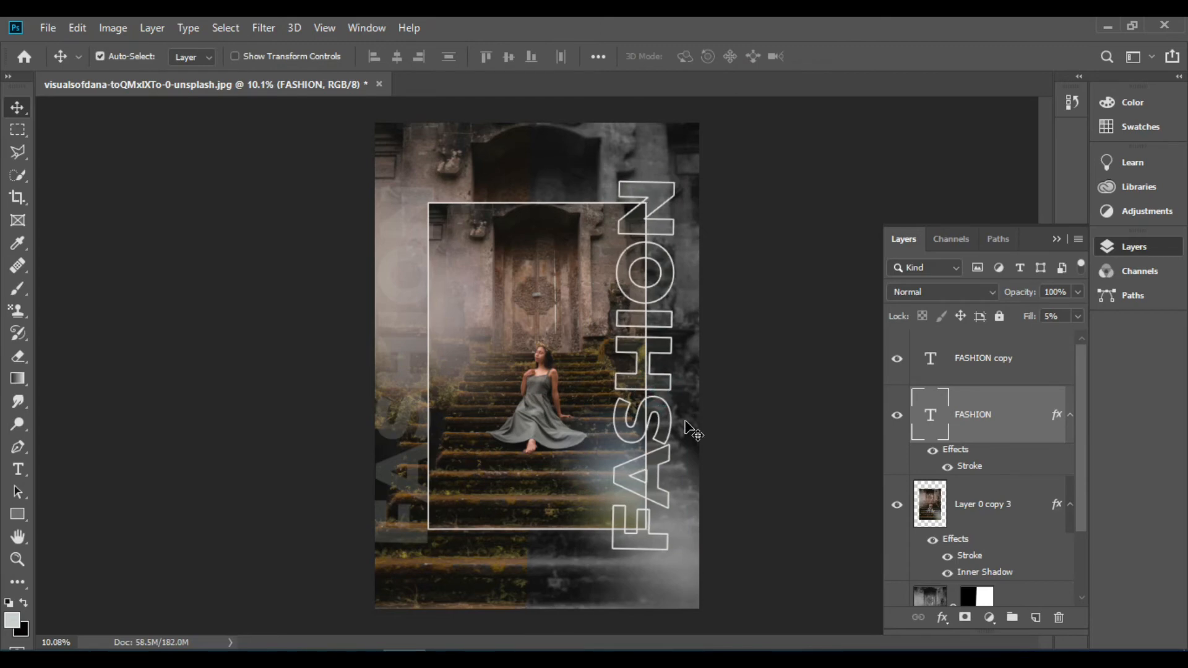
{"action": "key", "text": "shift+Left"}
{"action": "key", "text": "shift+Left"}
{"action": "key", "text": "shift+Left"}
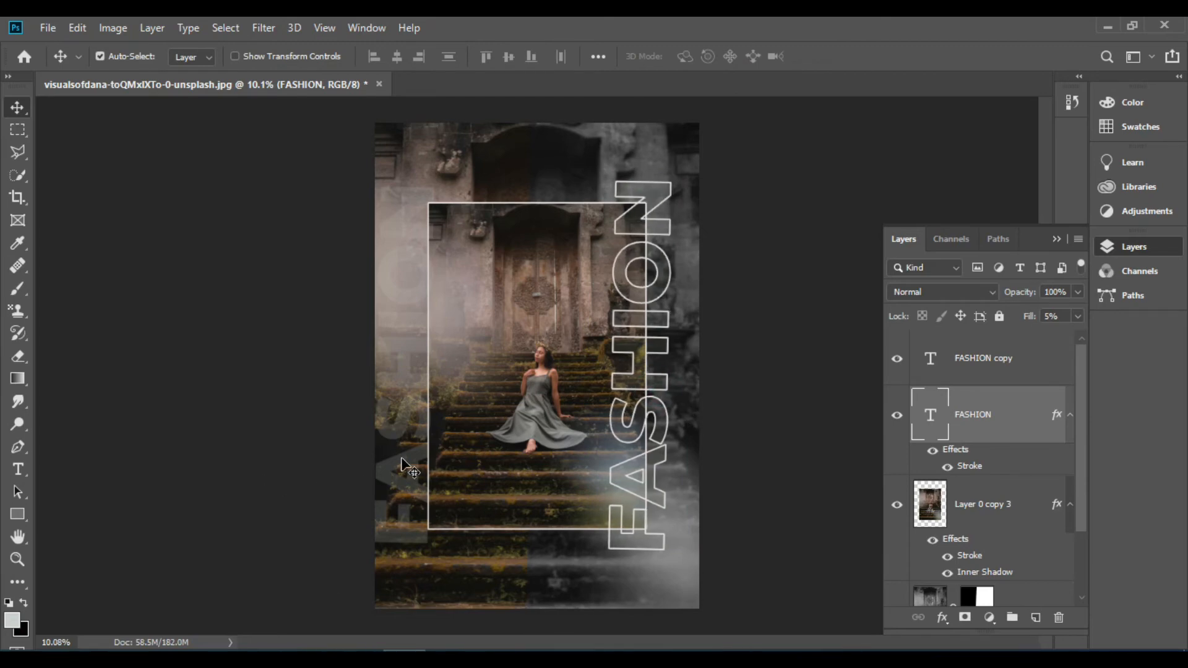
Step: Move the faint FASHION copy on the photo's left side slightly right and down, near the lower-left corner of the photo
{"action": "left_click", "coordinate": [400, 464]}
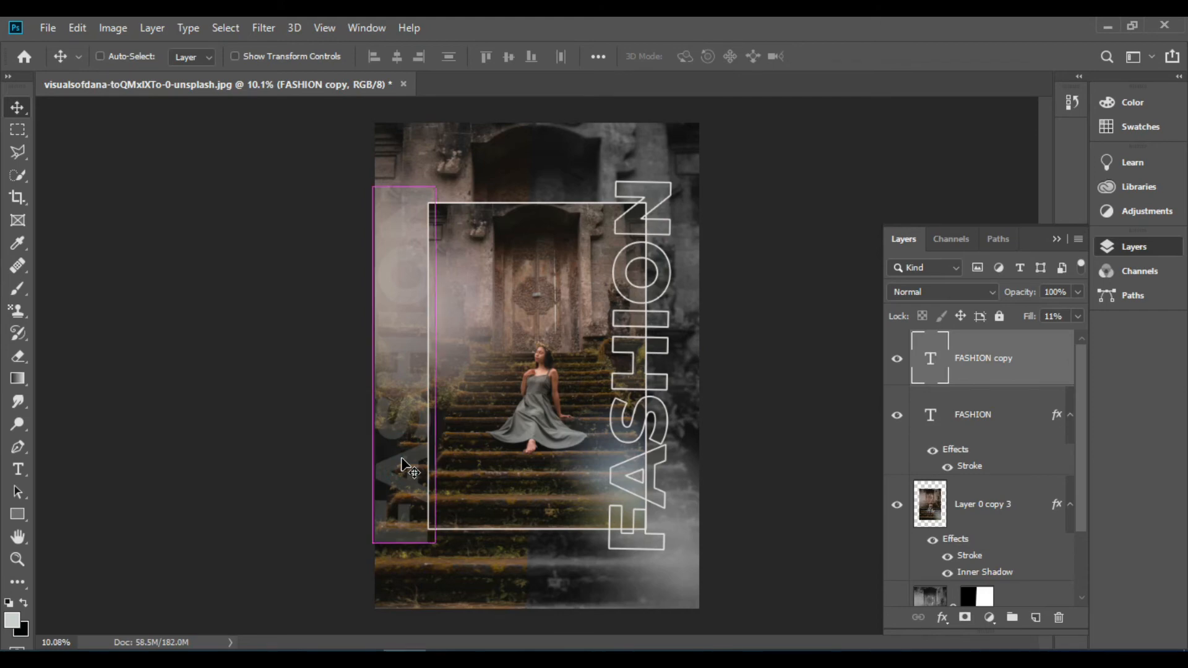
{"action": "key", "text": "ctrl+t"}
{"action": "left_click_drag", "start_coordinate": [389, 321], "coordinate": [401, 370]}
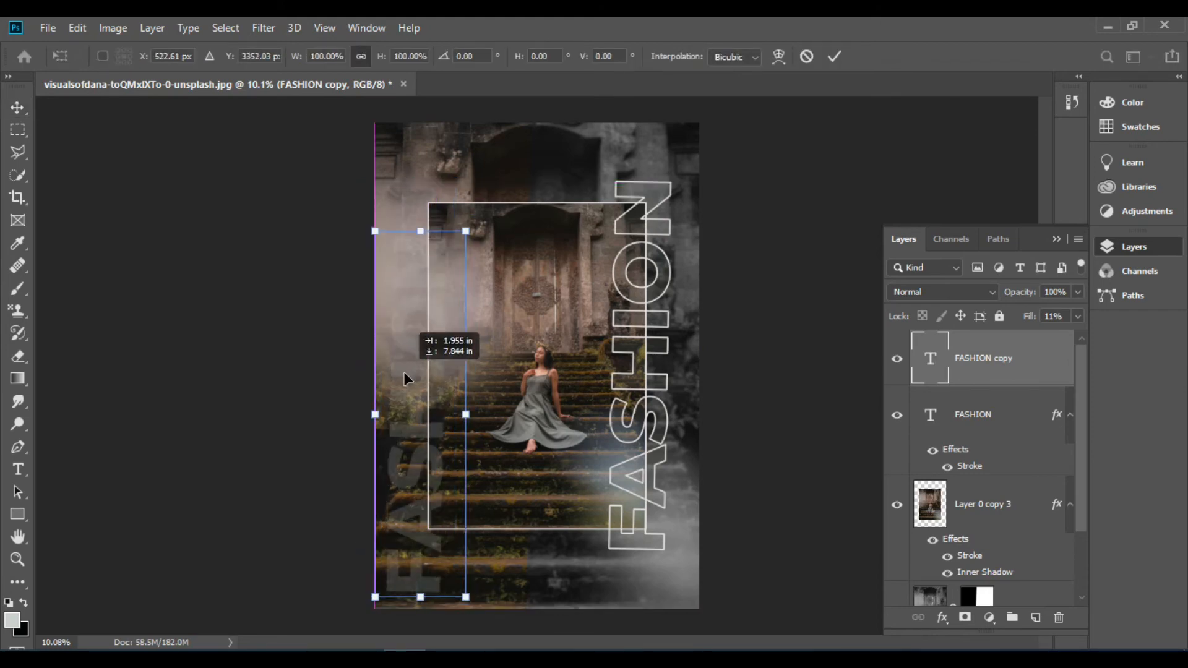
{"action": "key", "text": "Return"}
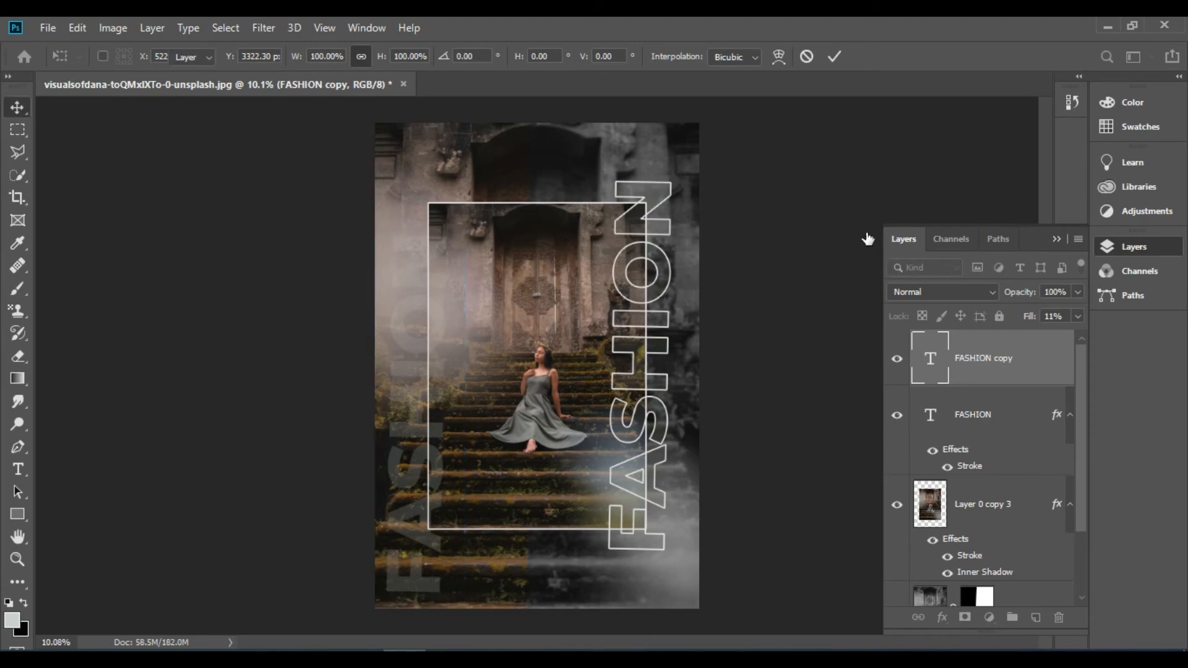
Step: Add a Stroke layer style to the FASHION copy on the photo's left side
{"action": "right_click", "coordinate": [980, 374]}
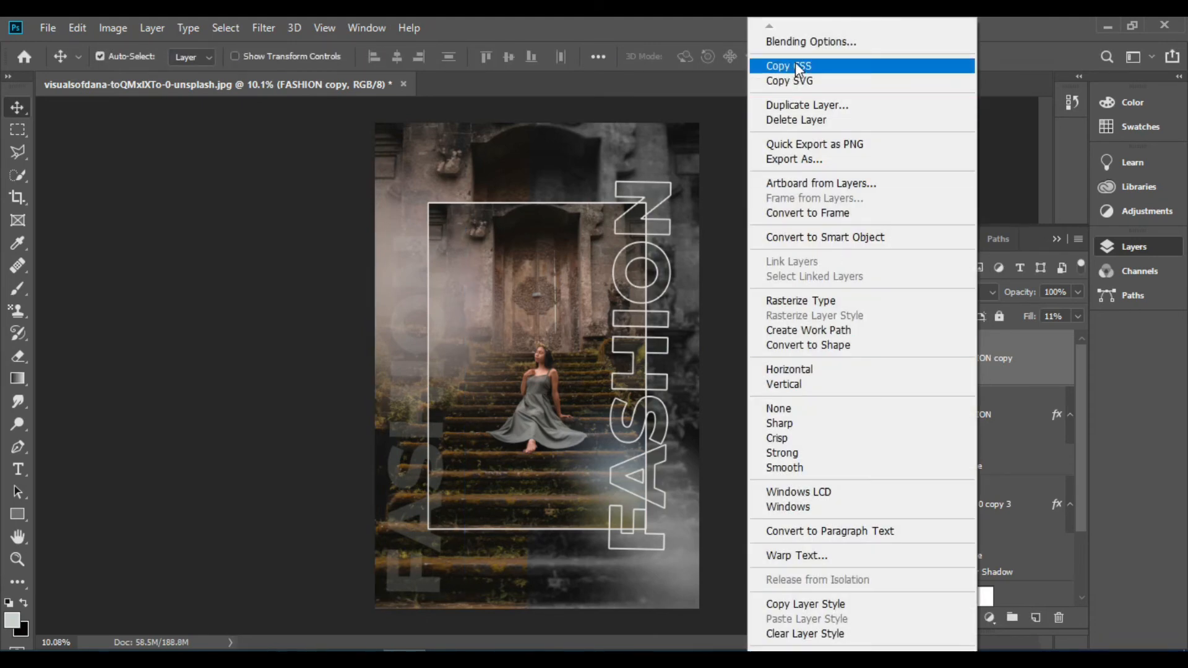
{"action": "left_click", "coordinate": [806, 44]}
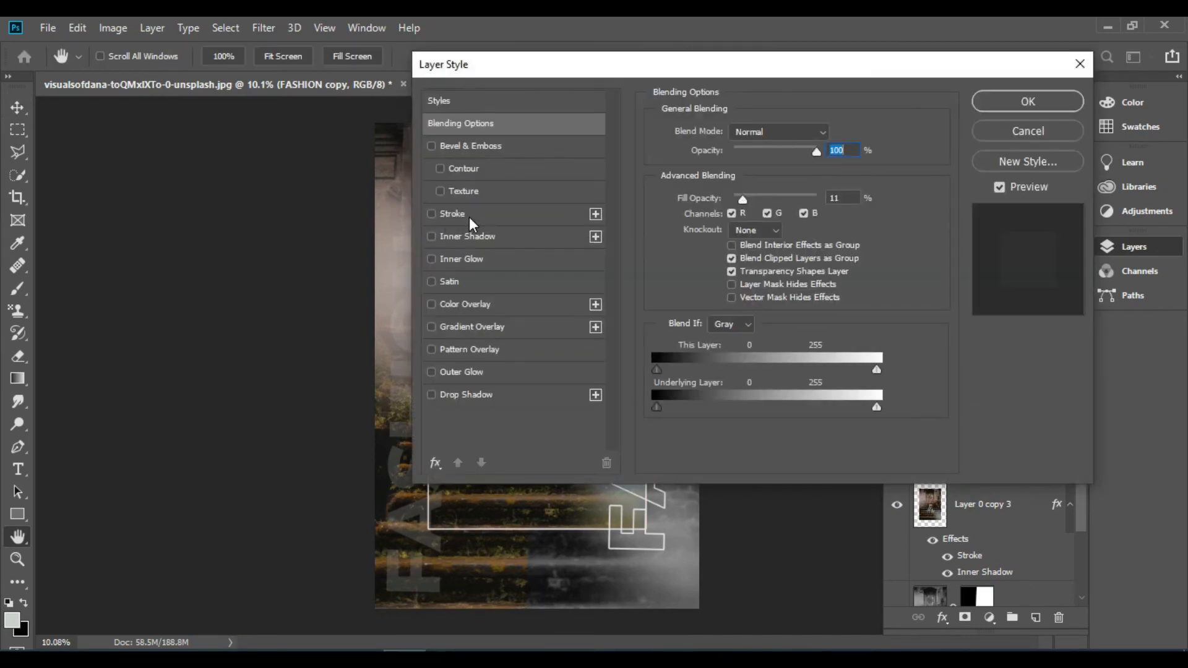
{"action": "left_click", "coordinate": [469, 217]}
{"action": "left_click", "coordinate": [1026, 103]}
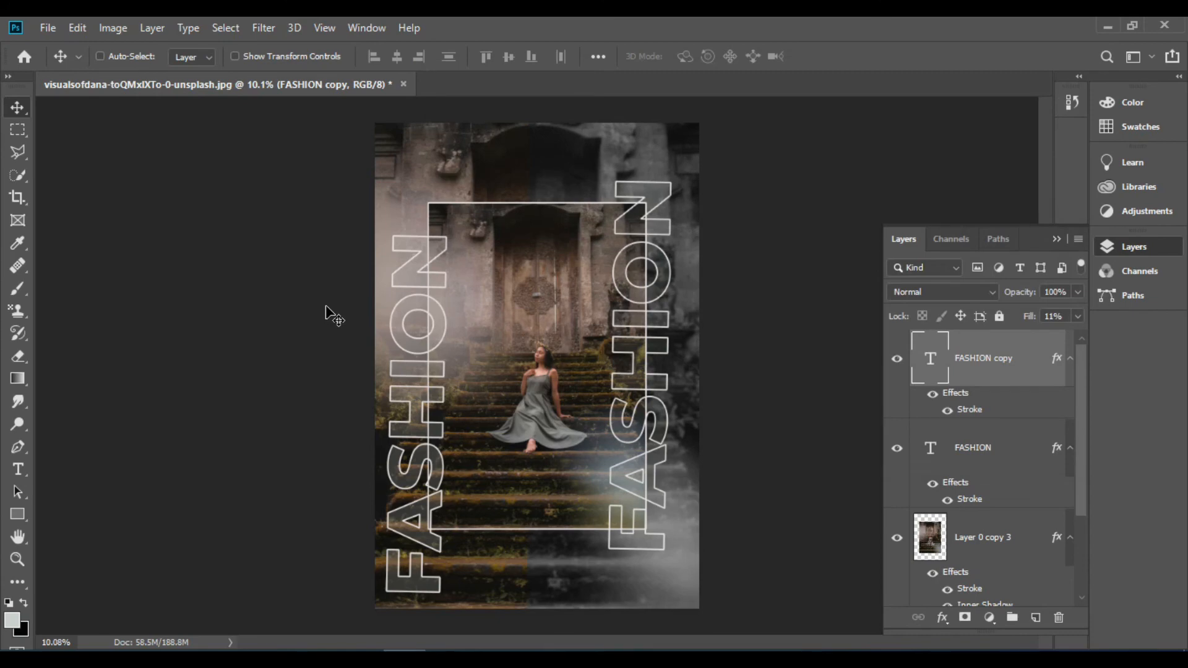
Step: Scale the outlined FASHION copy down to about 67%, keeping it anchored in the photo's lower-left corner, and deselect it
{"action": "key", "text": "ctrl+t"}
{"action": "left_click_drag", "start_coordinate": [464, 235], "coordinate": [401, 396]}
{"action": "left_click", "coordinate": [402, 481]}
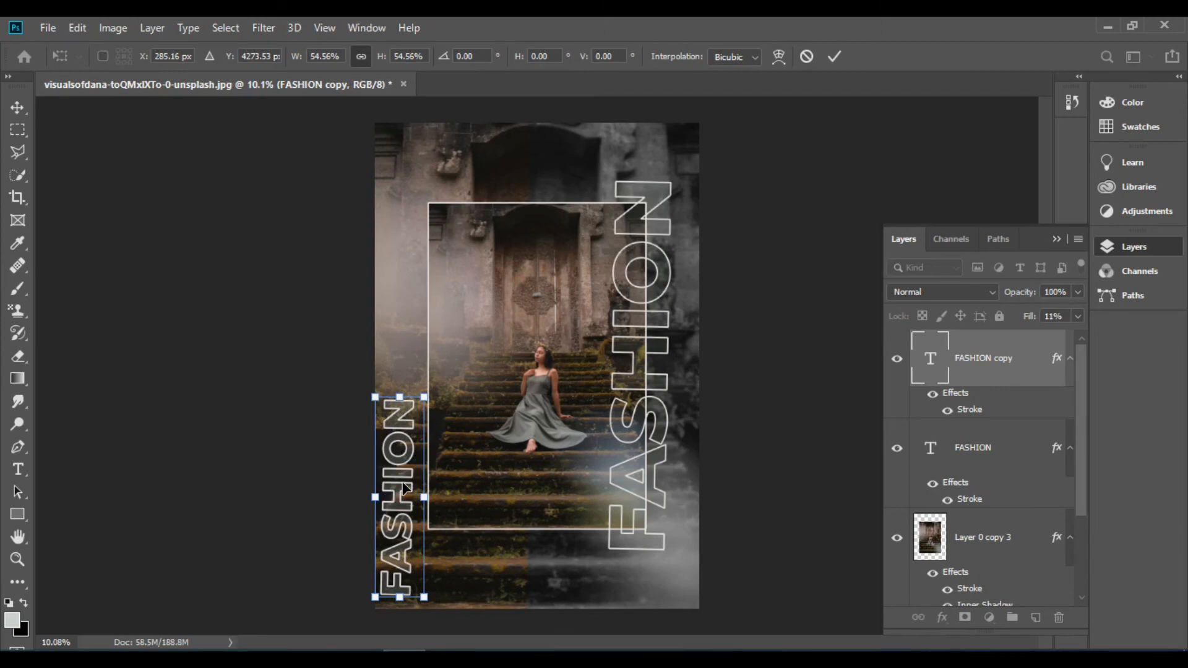
{"action": "left_click_drag", "start_coordinate": [424, 397], "coordinate": [436, 351]}
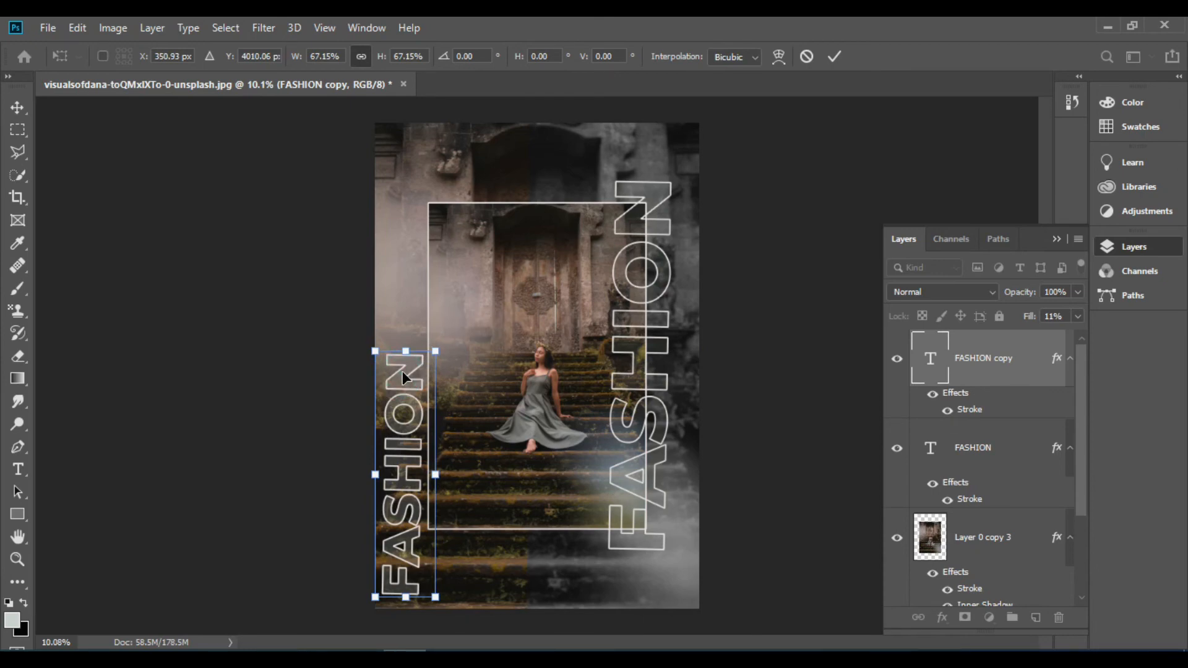
{"action": "left_click", "coordinate": [828, 57]}
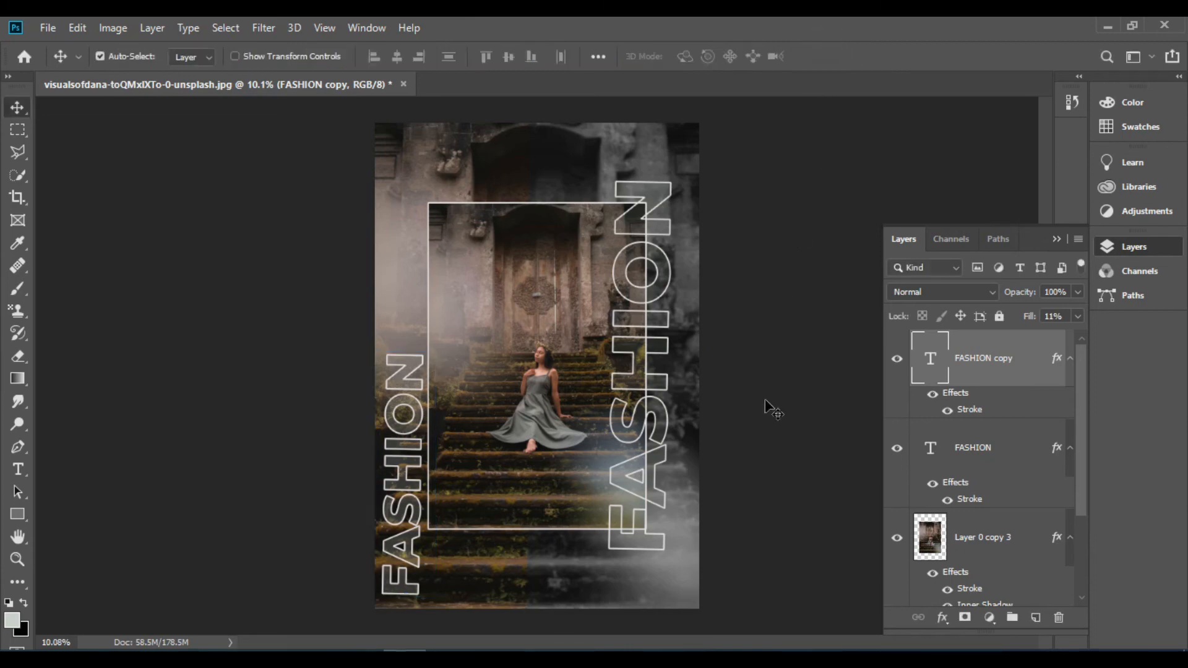
{"action": "left_click", "coordinate": [730, 597]}
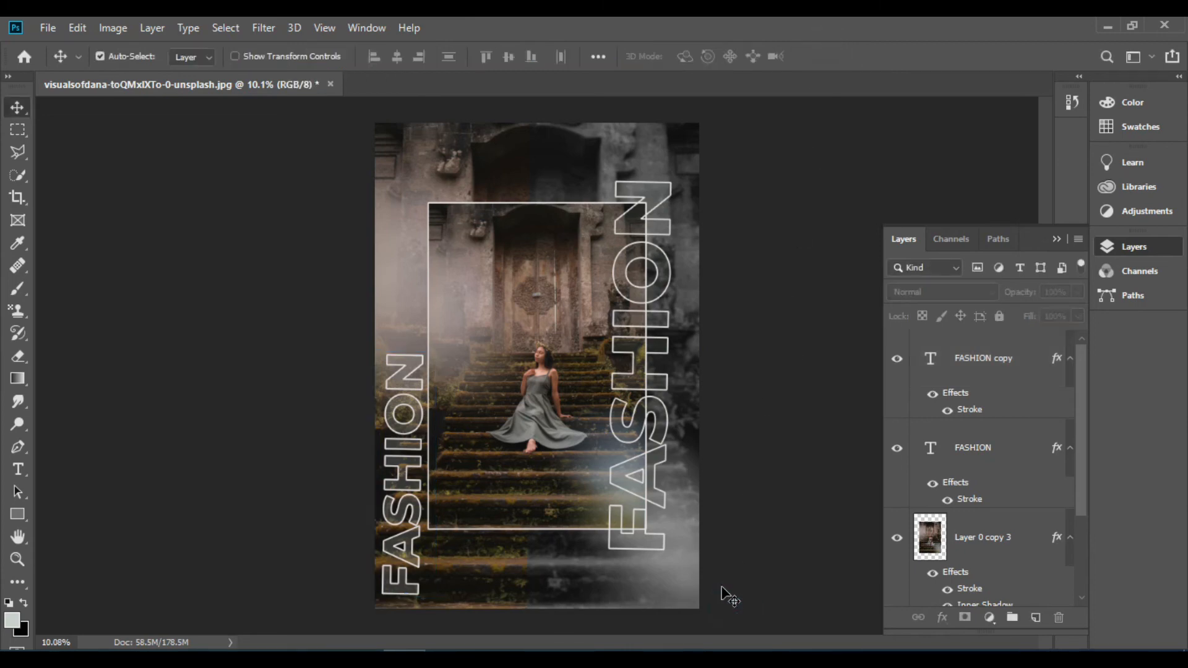
Step: Enlarge the outlined FASHION text over the frame's right edge to about 104% and reposition it slightly
{"action": "left_click", "coordinate": [621, 499]}
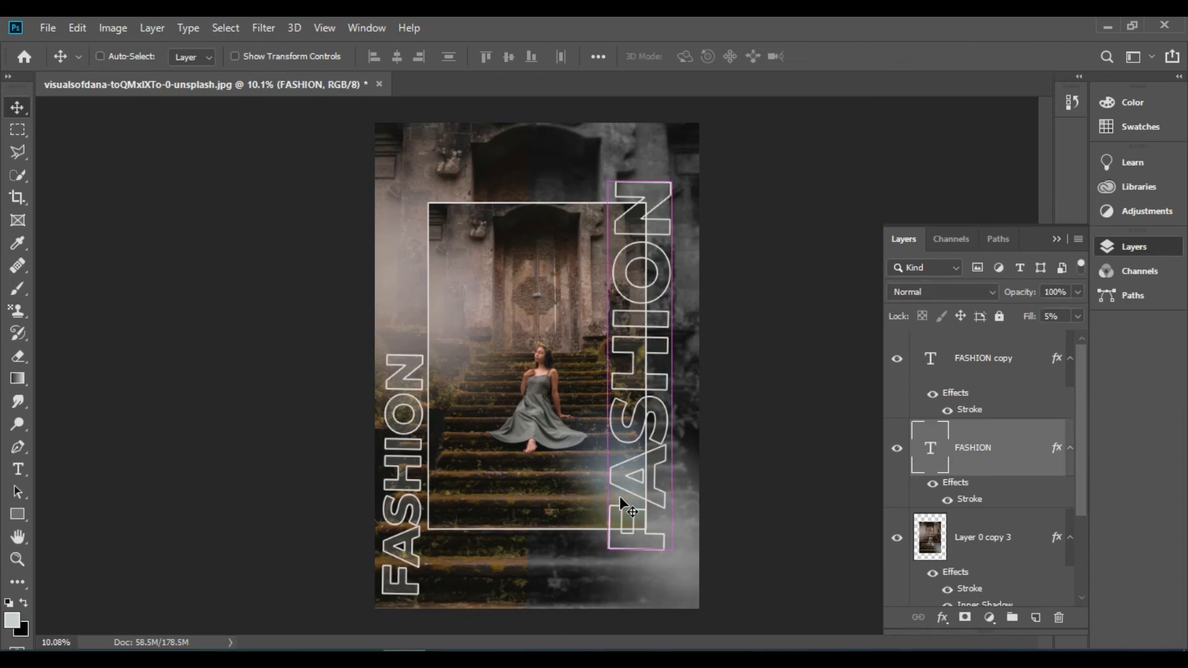
{"action": "key", "text": "ctrl+t"}
{"action": "left_click_drag", "start_coordinate": [697, 168], "coordinate": [709, 132]}
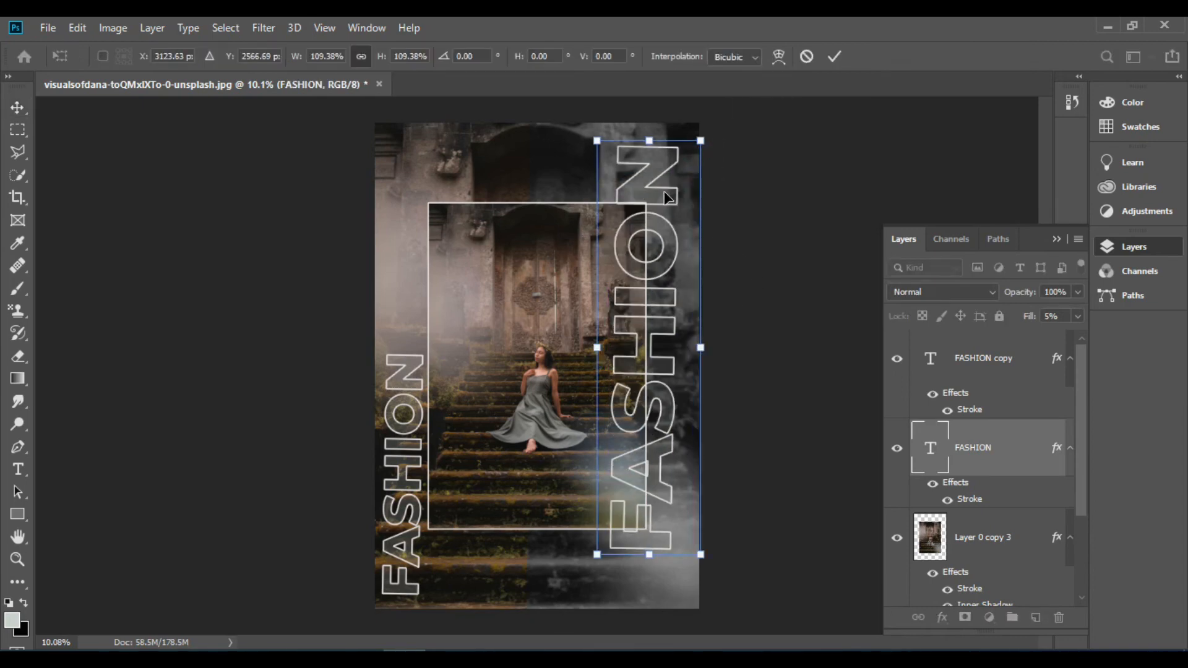
{"action": "left_click_drag", "start_coordinate": [664, 192], "coordinate": [653, 211]}
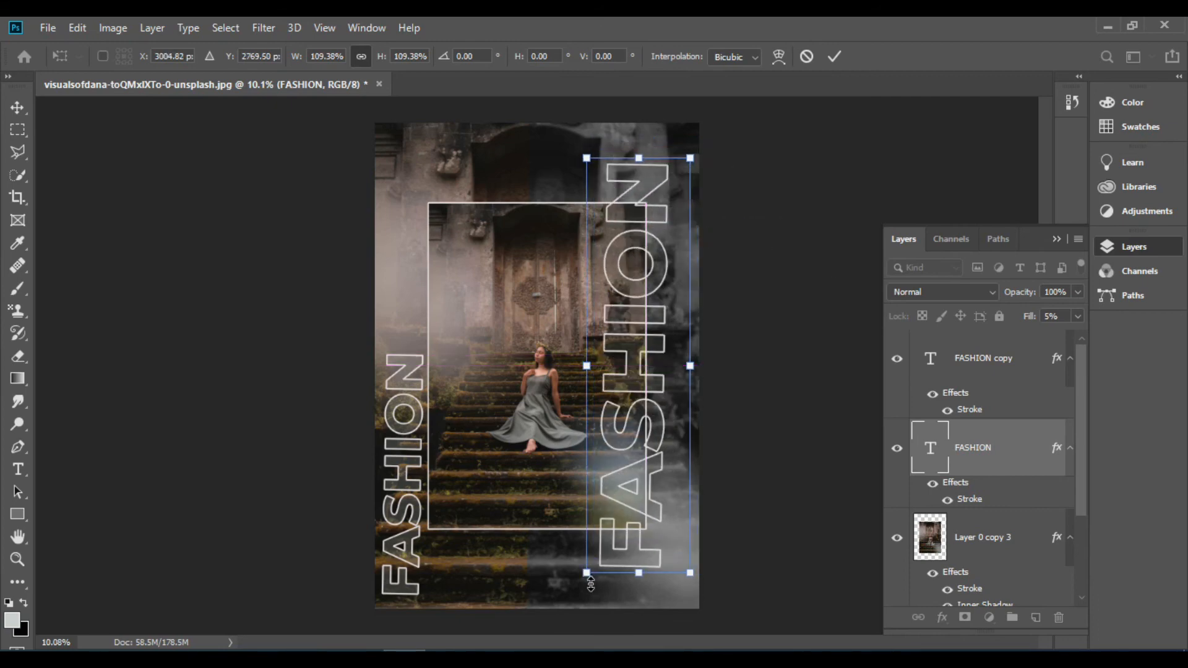
{"action": "left_click_drag", "start_coordinate": [586, 573], "coordinate": [592, 554]}
Step: Nudge the enlarged FASHION text slightly down and right over the frame's edge
{"action": "key", "text": "shift+Down"}
{"action": "key", "text": "shift+Down"}
{"action": "key", "text": "shift+Down"}
{"action": "key", "text": "shift+Down"}
{"action": "key", "text": "shift+Down"}
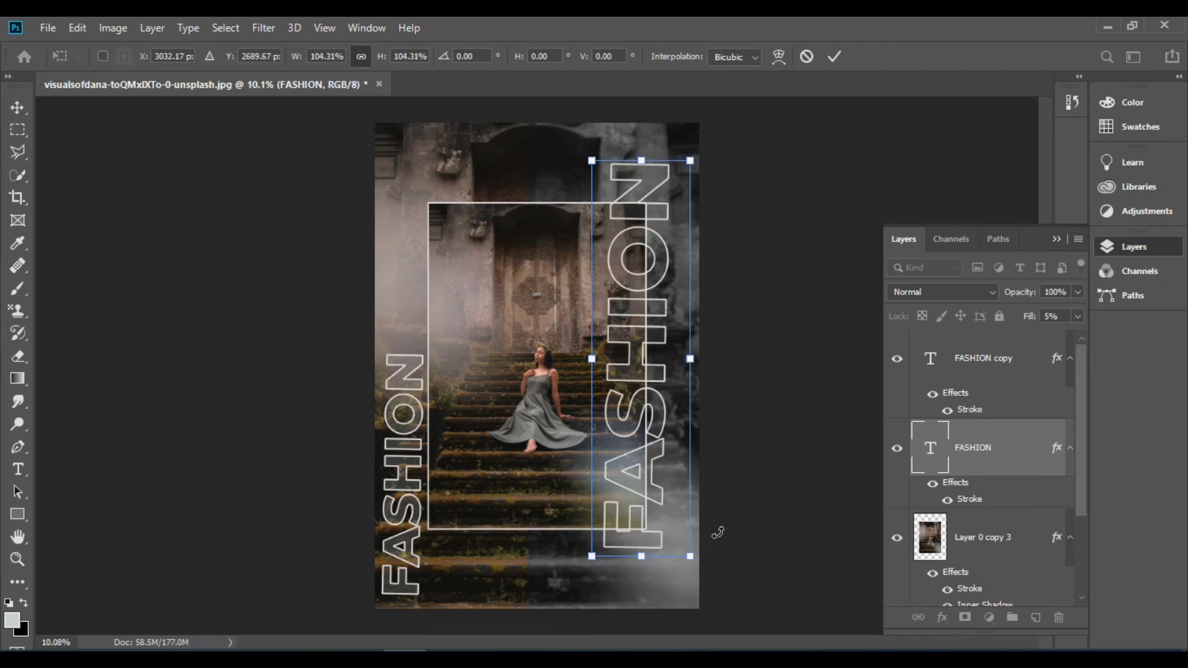
{"action": "key", "text": "shift+Right"}
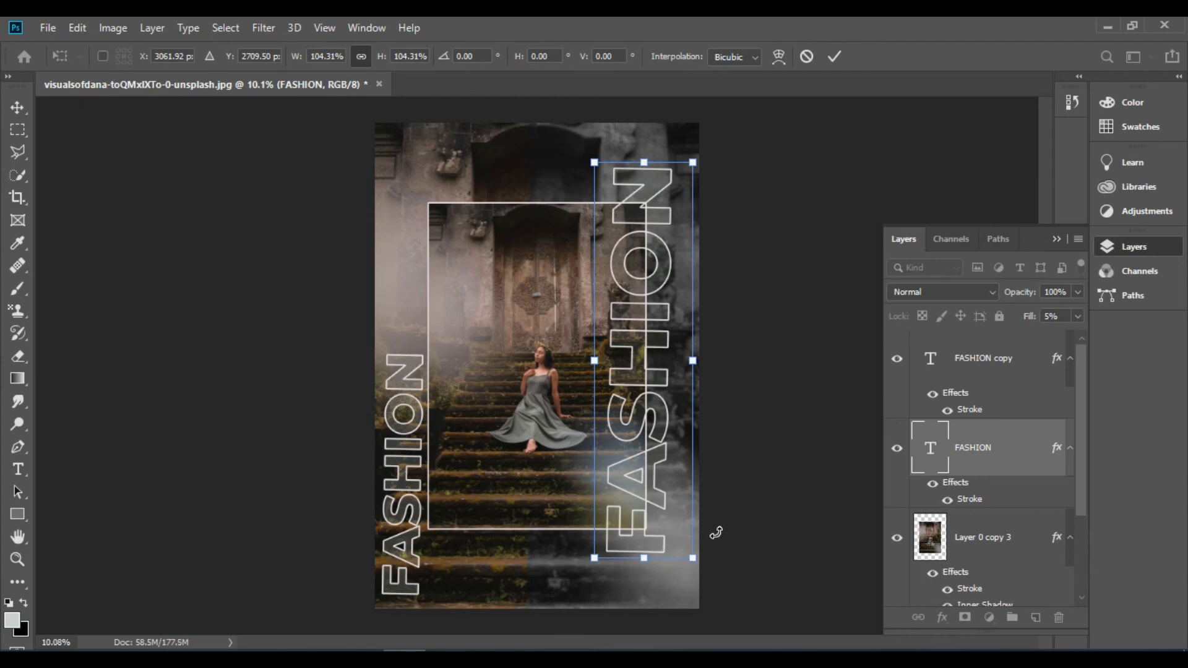
{"action": "key", "text": "shift+Right"}
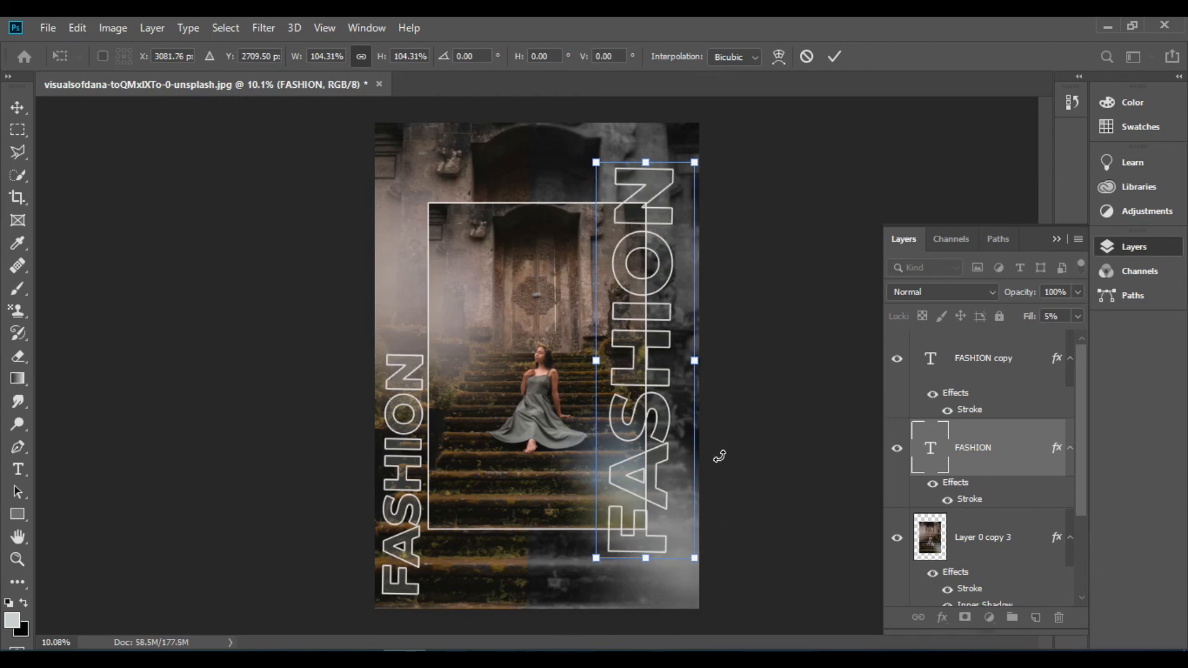
{"action": "key", "text": "shift+Down"}
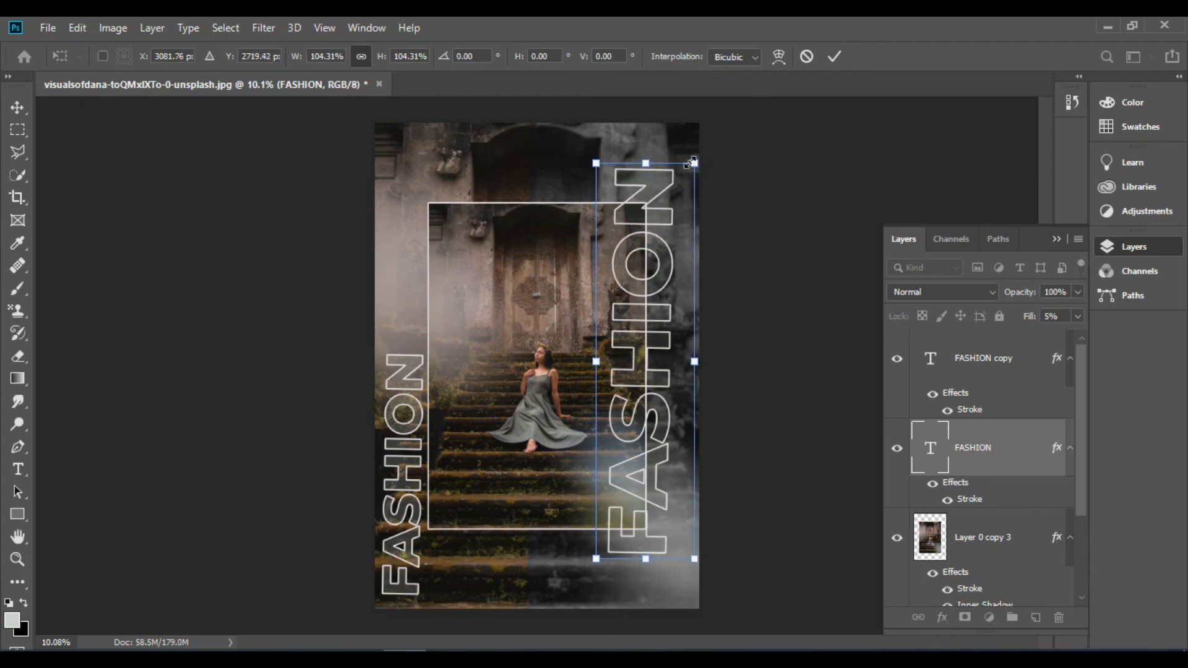
Step: Trim the larger FASHION text's scale to about 103%, apply the transform and collapse the layer list
{"action": "left_click_drag", "start_coordinate": [690, 162], "coordinate": [692, 169]}
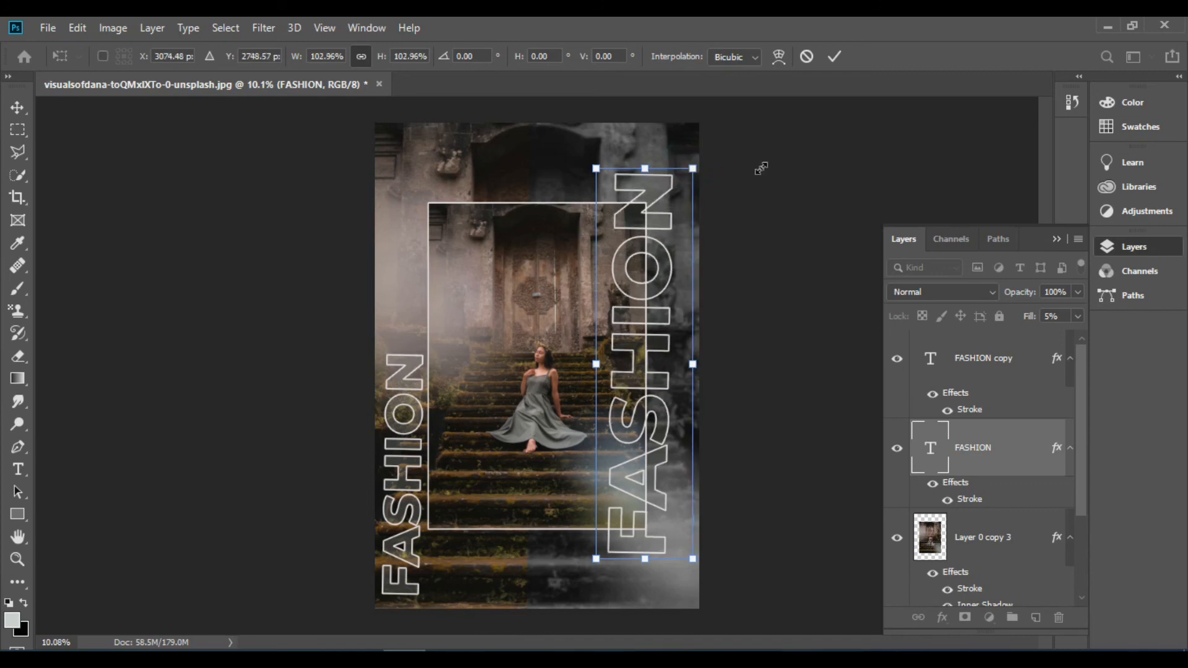
{"action": "left_click", "coordinate": [833, 55]}
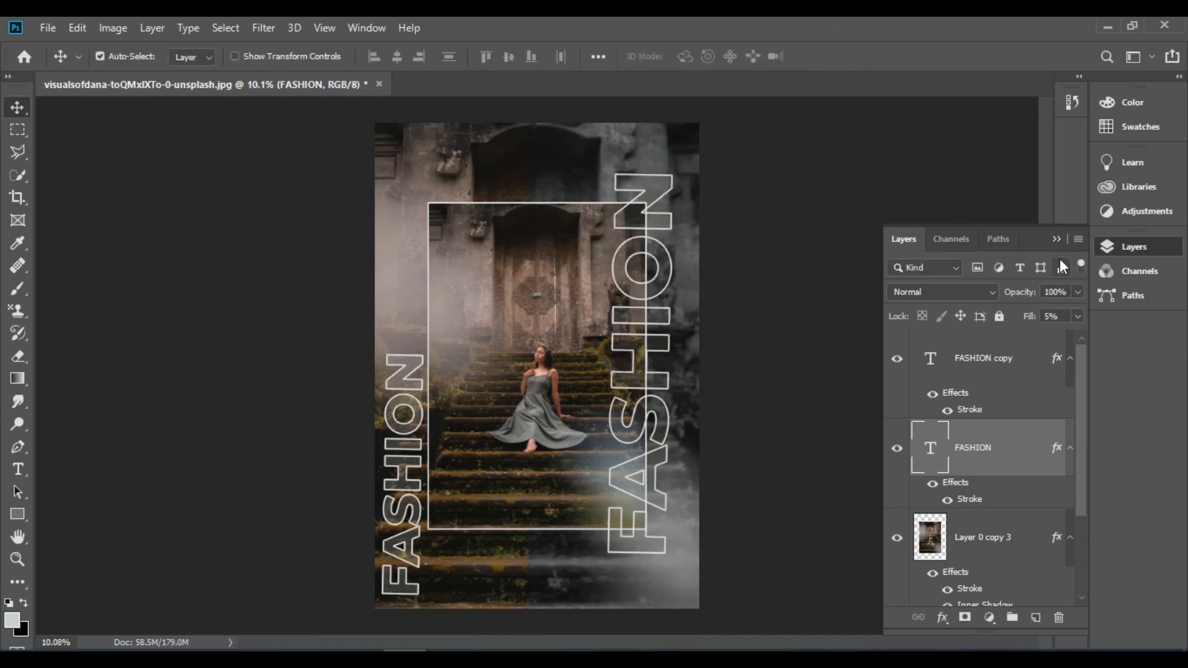
{"action": "left_click", "coordinate": [1055, 240]}
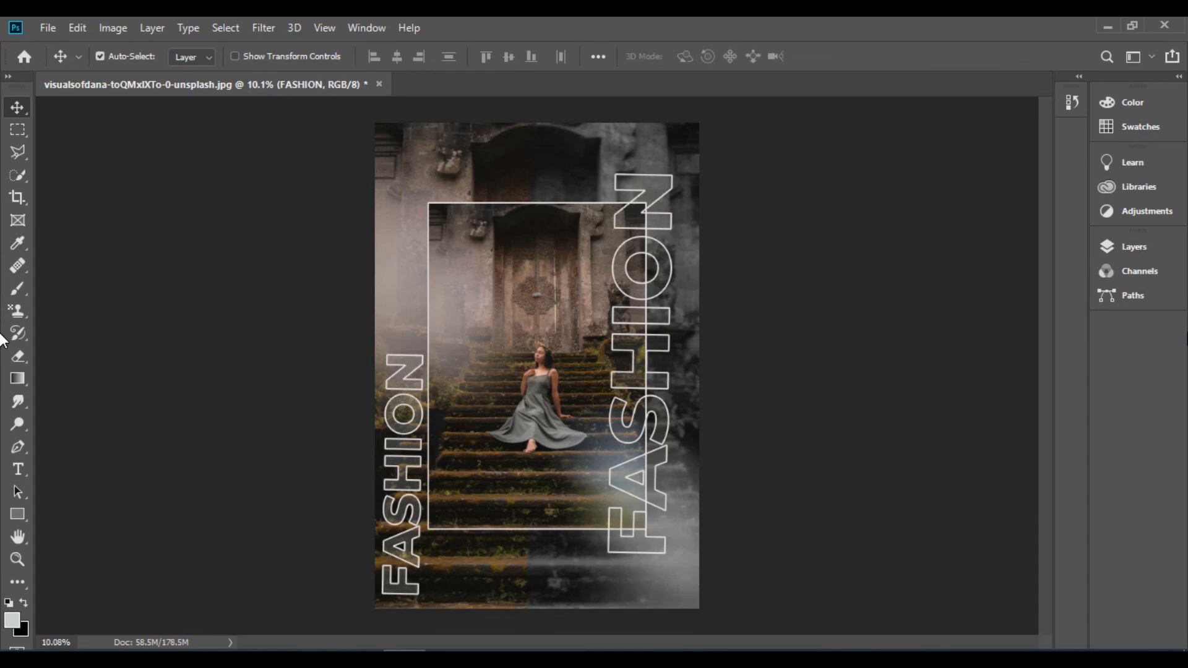